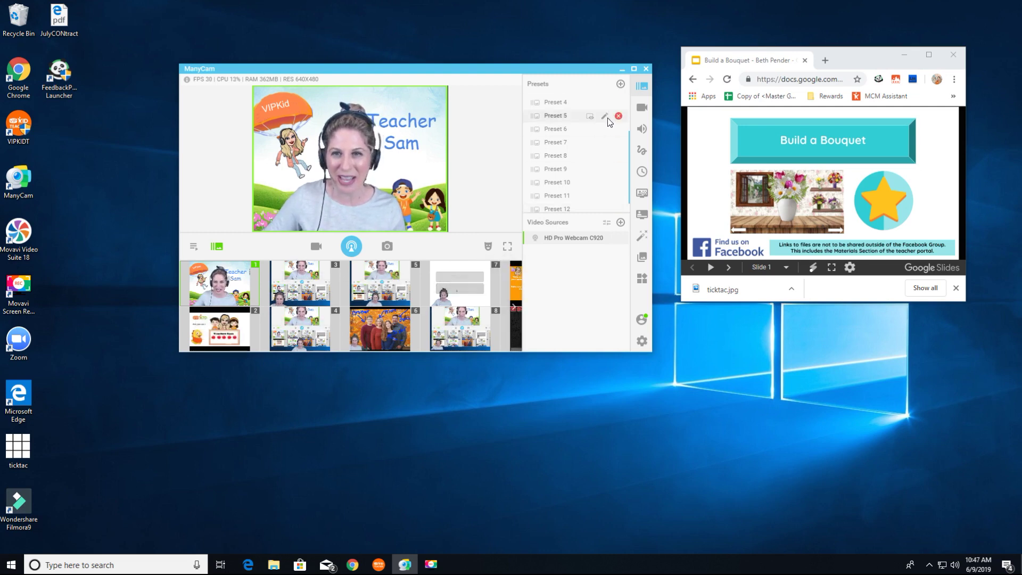
# - Delete Preset 7 and assign HD Pro Webcam C920 as the source of the emptied slot
pyautogui.click(618, 143)
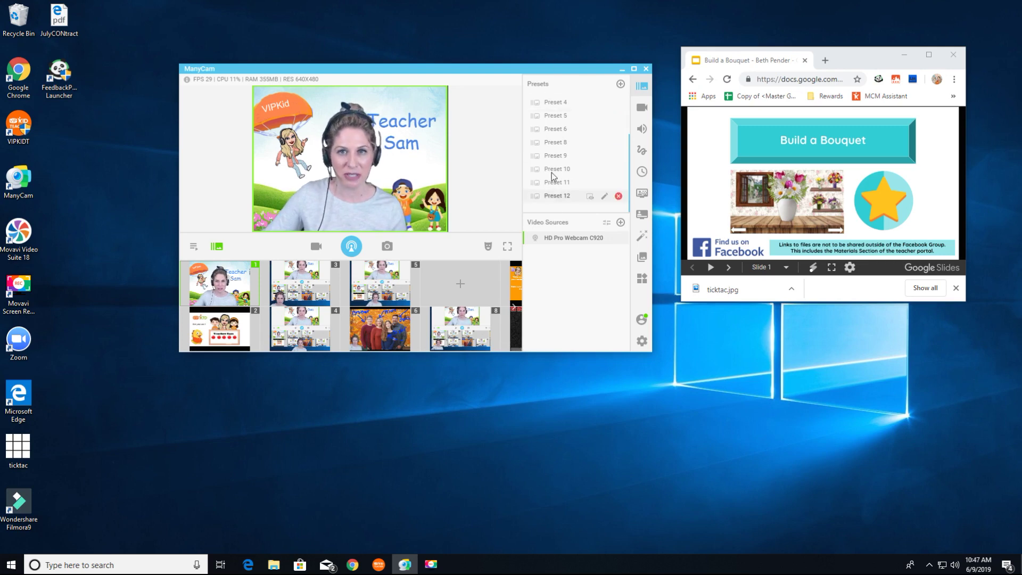
pyautogui.click(460, 284)
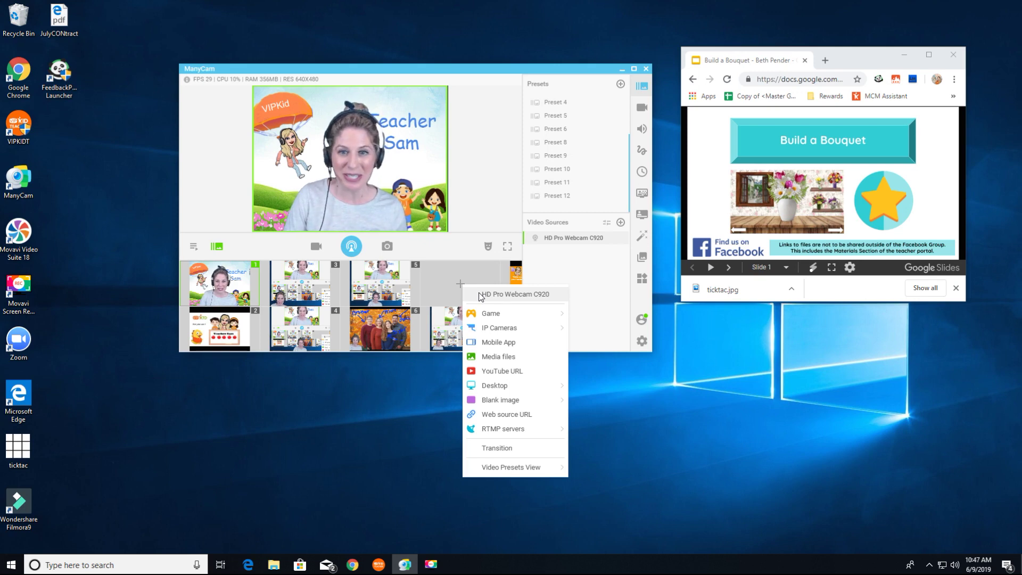
pyautogui.click(481, 294)
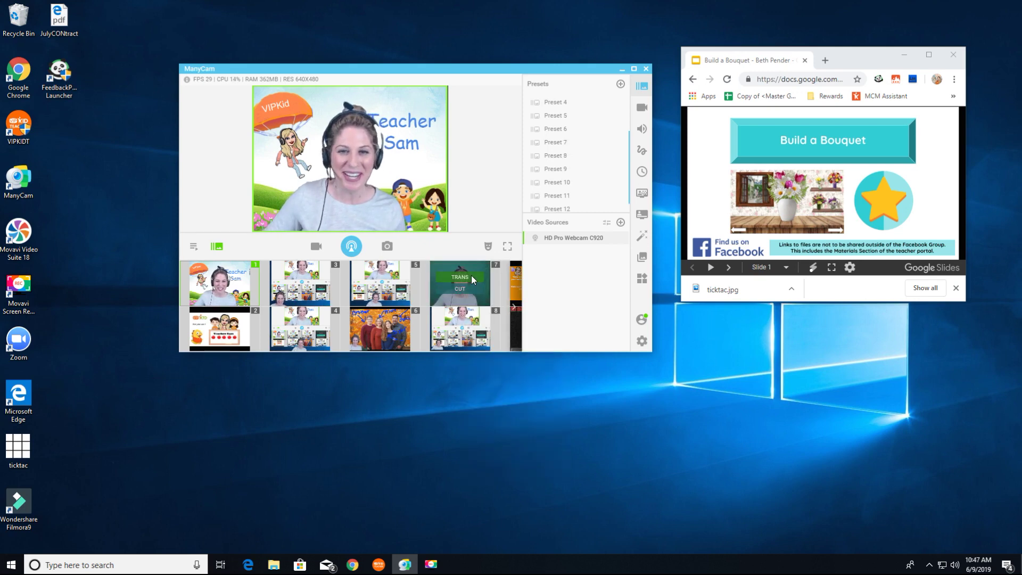
# - Put Preset 7 live, switch the output to Preset 1, and return it to Preset 7
pyautogui.click(471, 276)
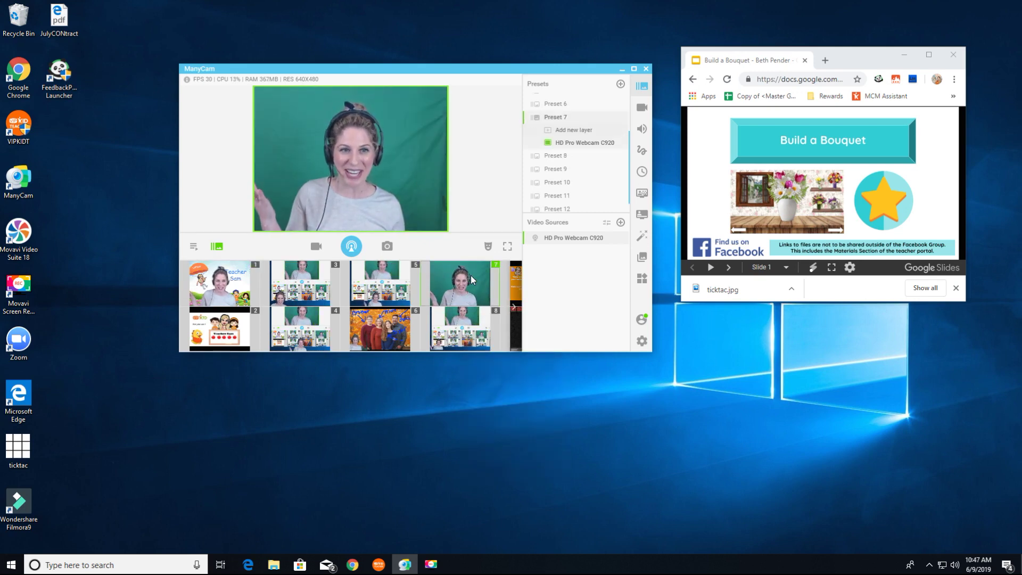
pyautogui.click(226, 281)
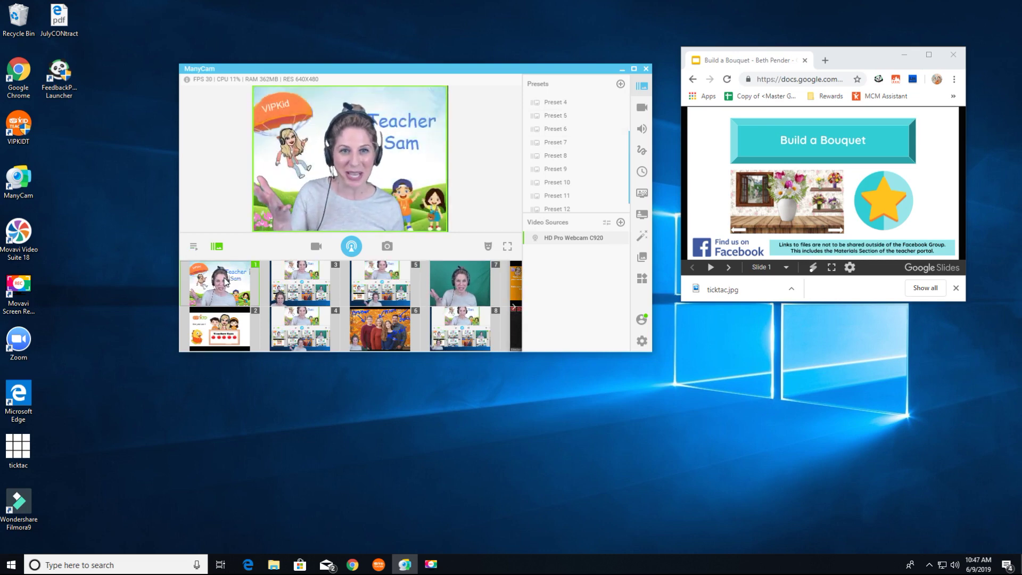
pyautogui.click(455, 279)
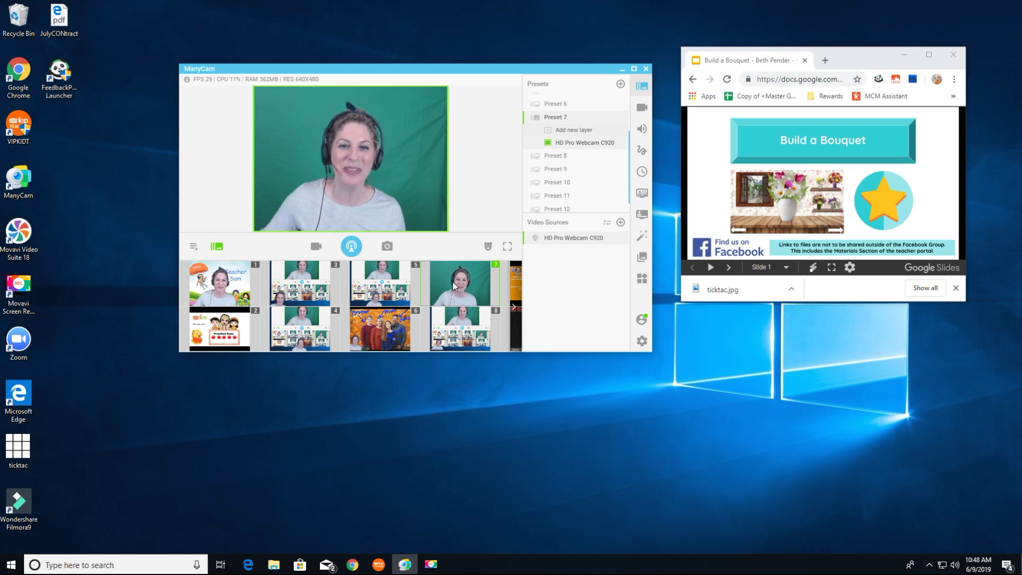
# - Replace Preset 7's webcam source with the media file ticktac.jpg from the Desktop folder
pyautogui.rightClick(457, 278)
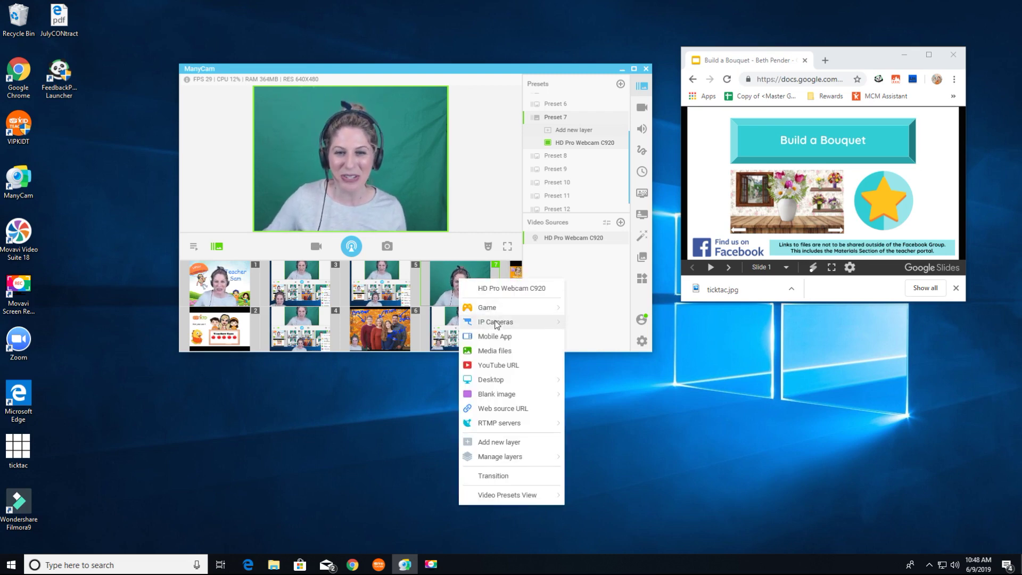
pyautogui.moveTo(495, 322)
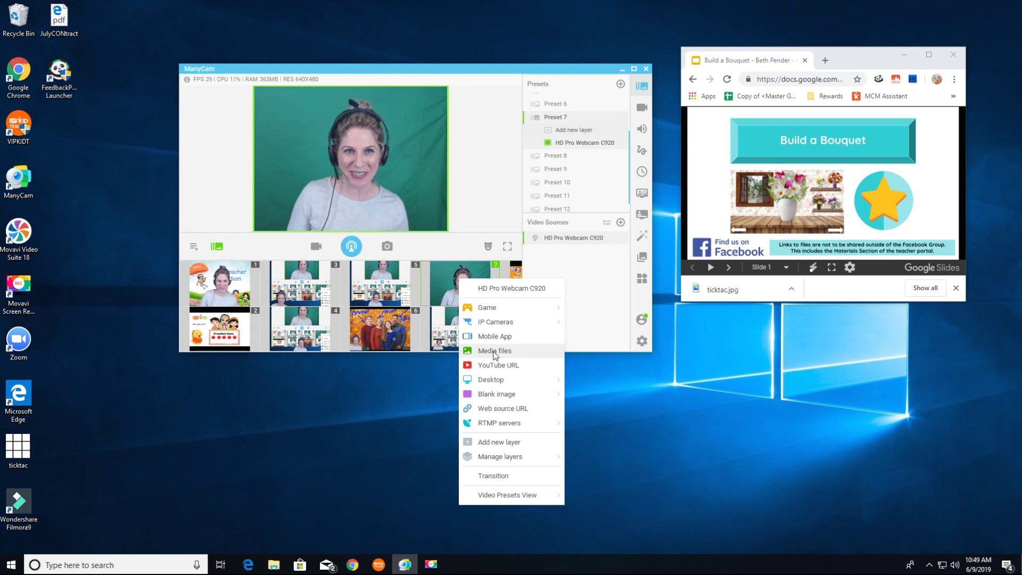
pyautogui.click(494, 351)
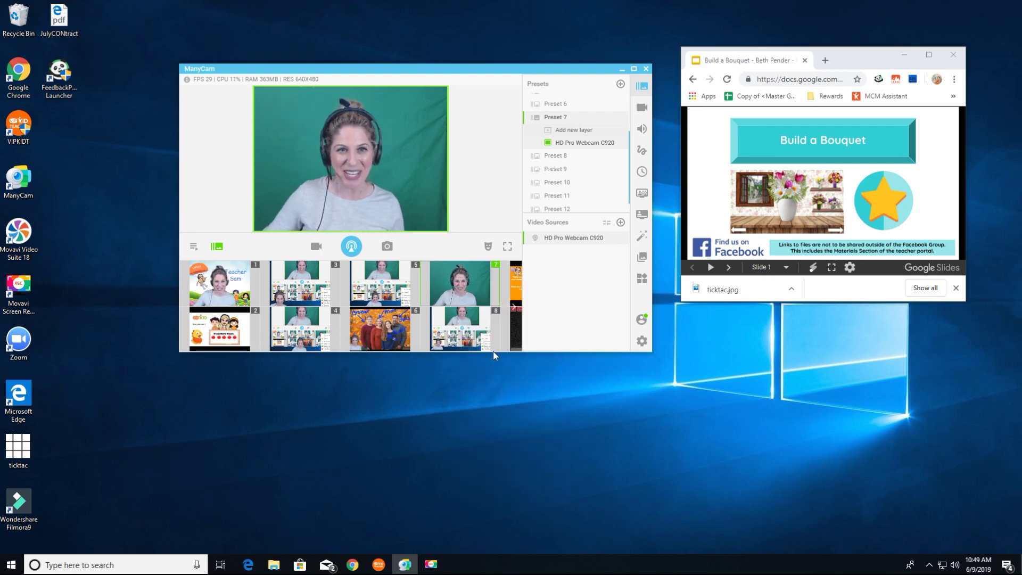
pyautogui.scroll(-1, 442, 256)
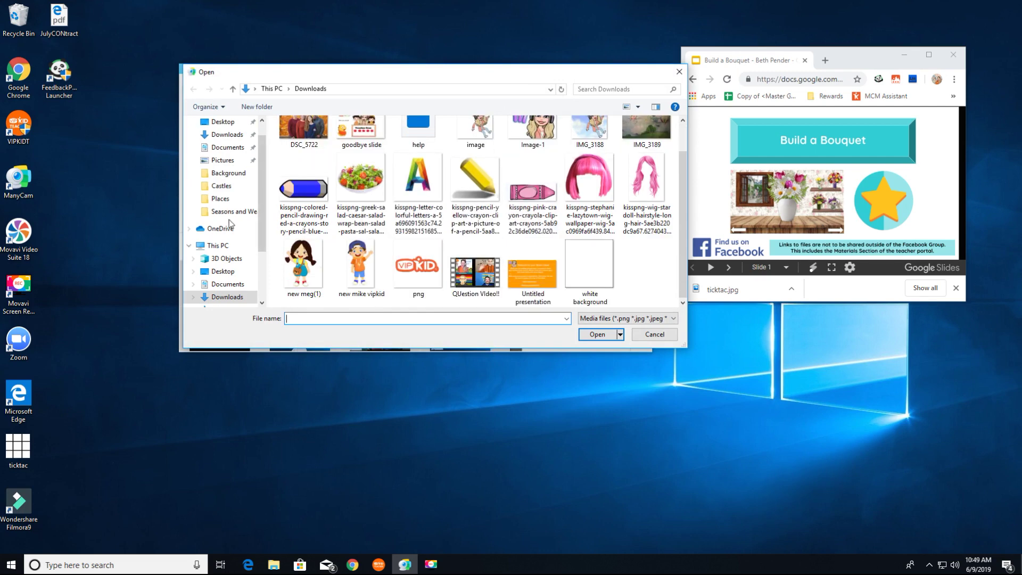
pyautogui.scroll(1, 234, 223)
pyautogui.click(223, 143)
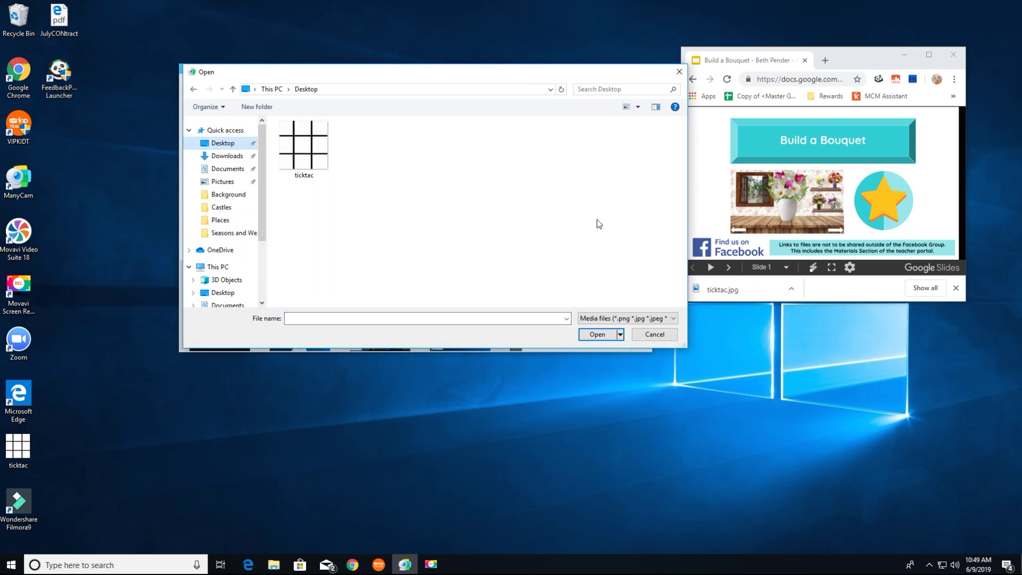
pyautogui.doubleClick(319, 151)
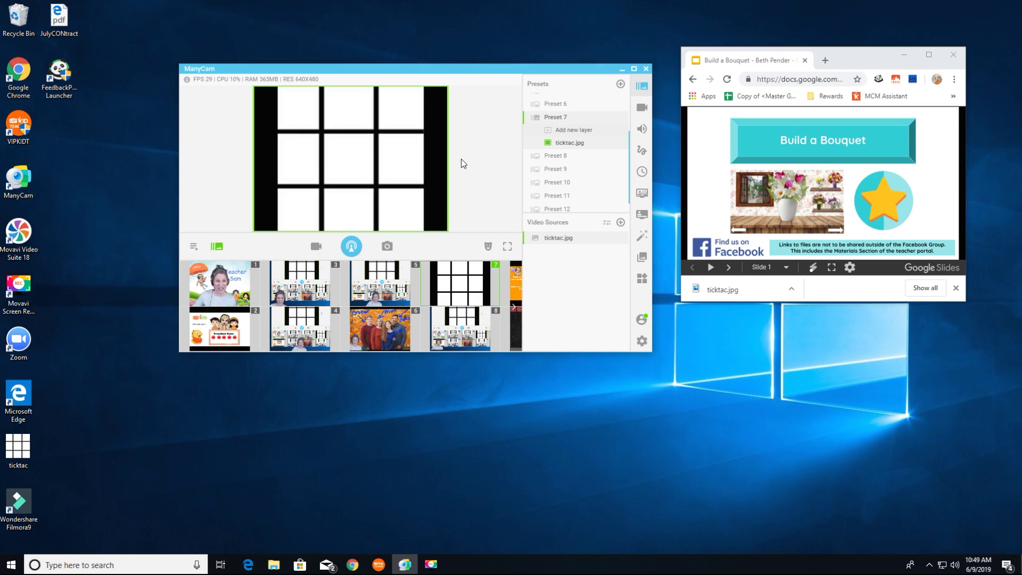
# - Add a new layer over the ticktac image in Preset 7 and set its source to HD Pro Webcam C920
pyautogui.rightClick(463, 283)
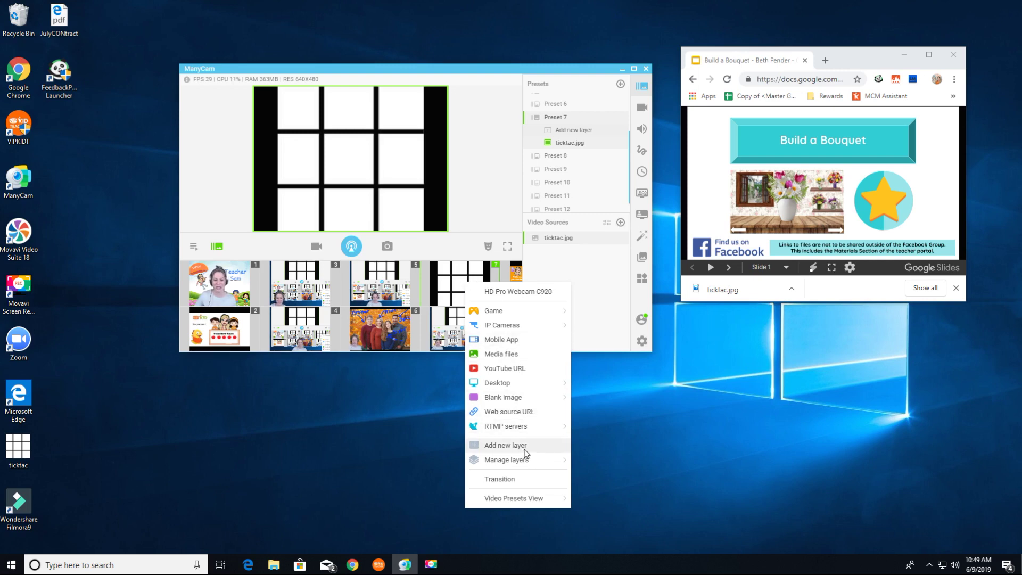
pyautogui.click(506, 445)
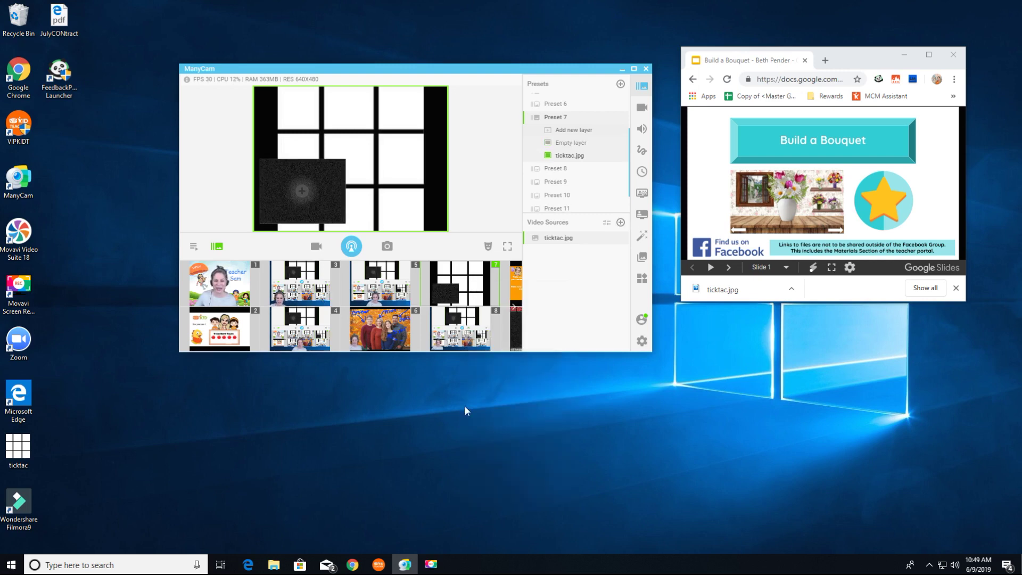
pyautogui.click(304, 190)
pyautogui.click(332, 201)
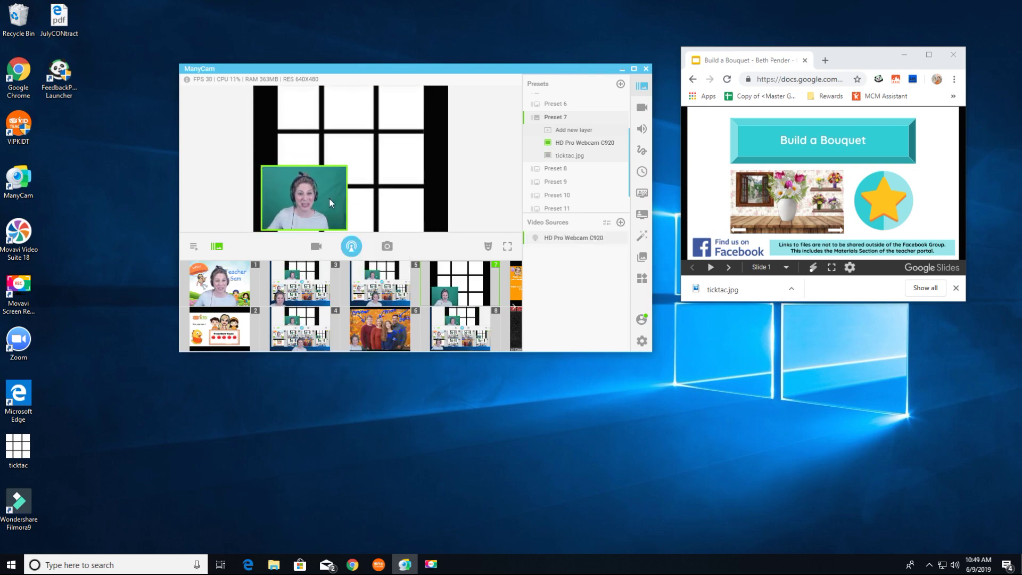
# - Enable Chroma Key on the webcam layer and pick its green backdrop as the background color
pyautogui.click(642, 193)
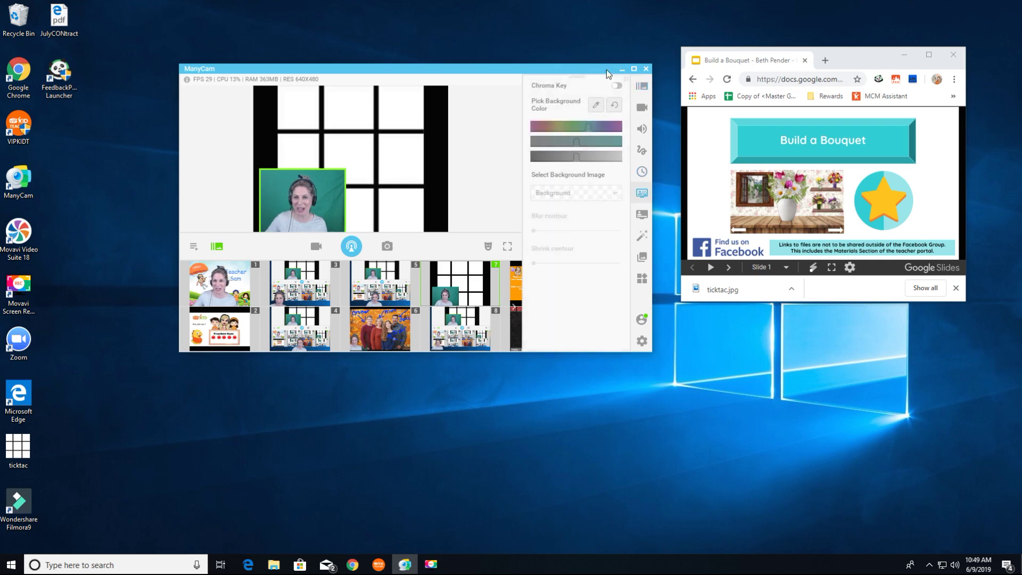
pyautogui.click(617, 85)
pyautogui.click(596, 105)
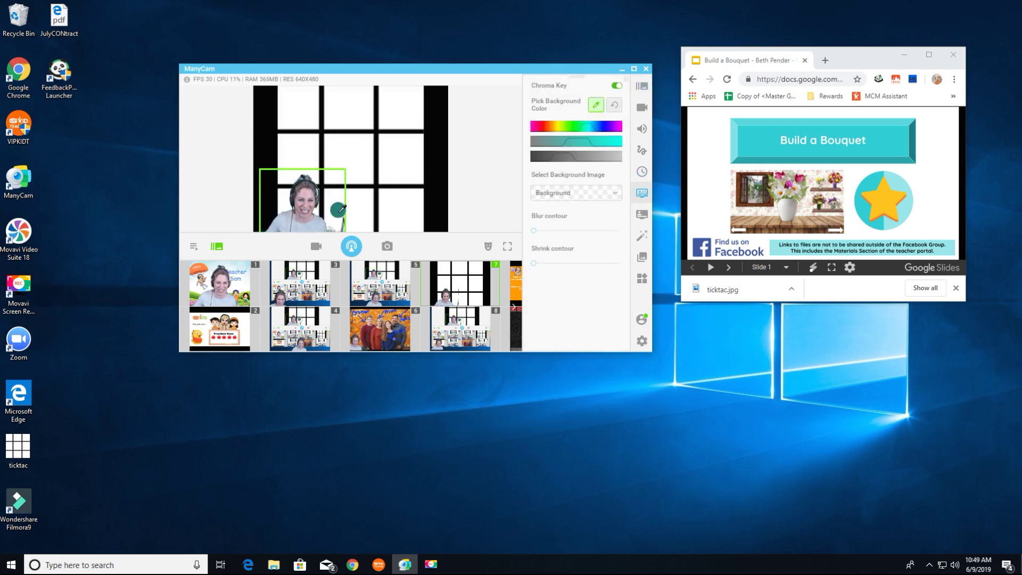
# - Draw the numbers 1 to 6 in blue in the upper two rows of the tic-tac-toe grid
pyautogui.click(642, 151)
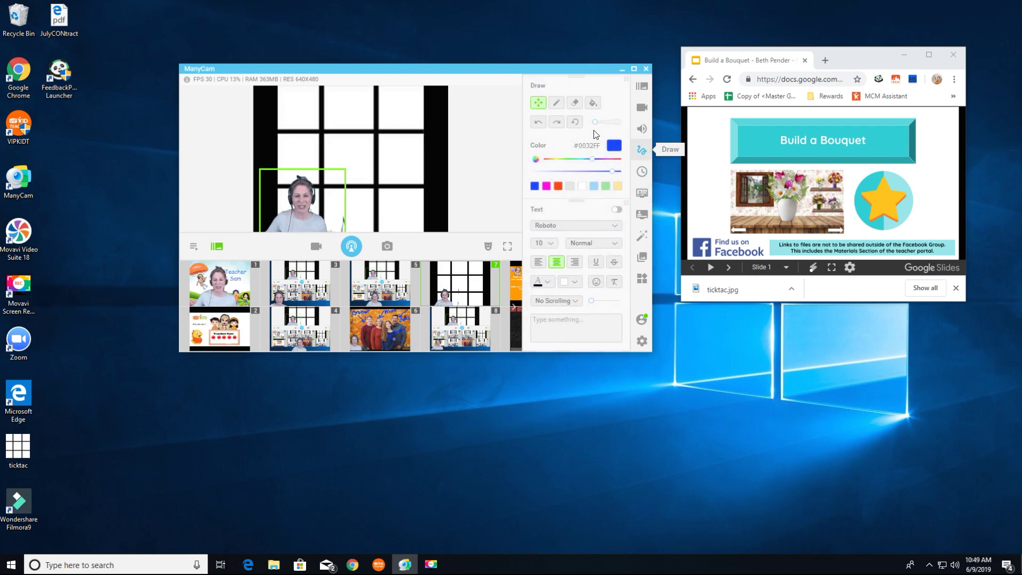
pyautogui.click(422, 118)
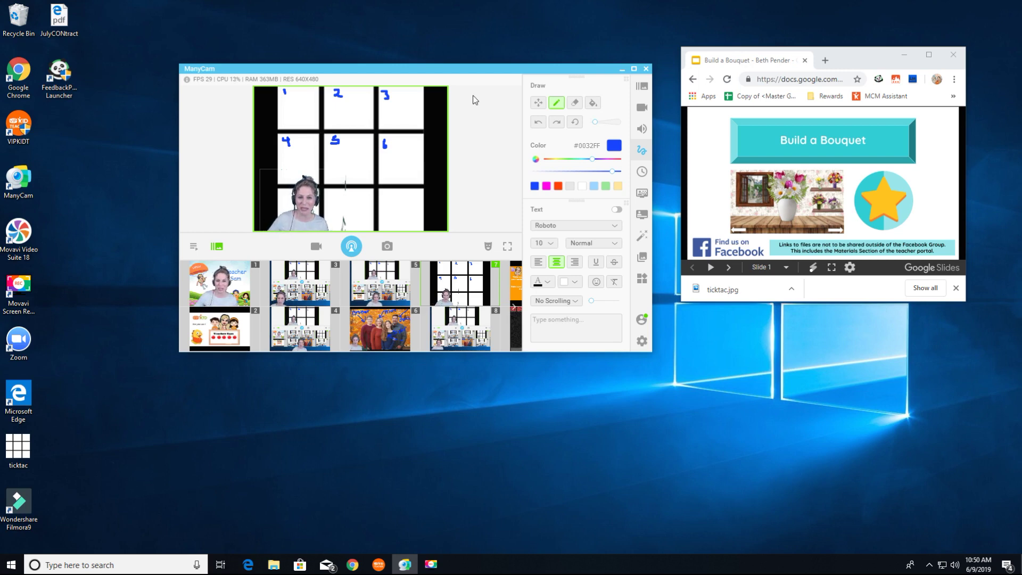
pyautogui.rightClick(461, 282)
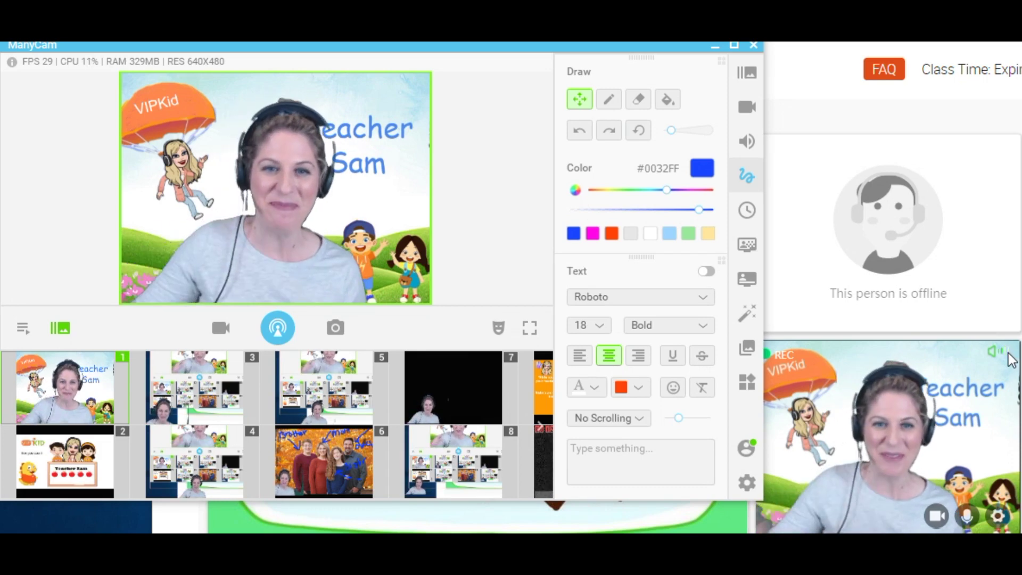
pyautogui.click(450, 380)
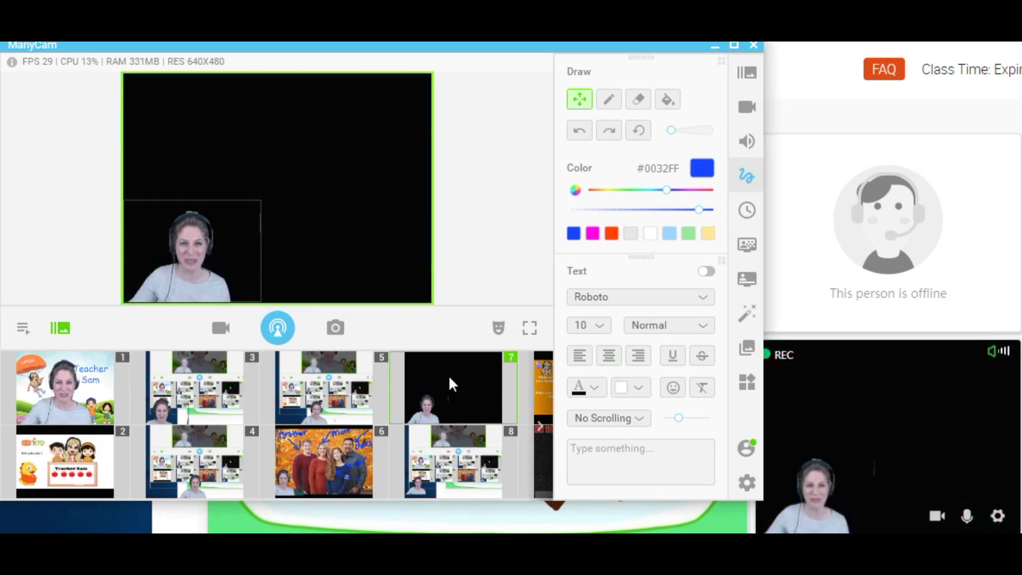
pyautogui.rightClick(471, 377)
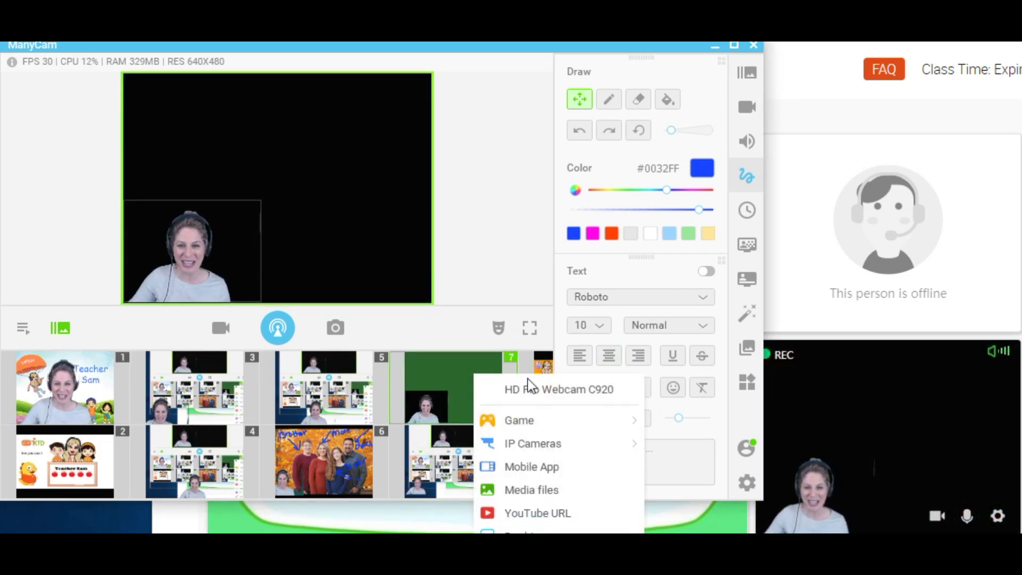
pyautogui.click(539, 514)
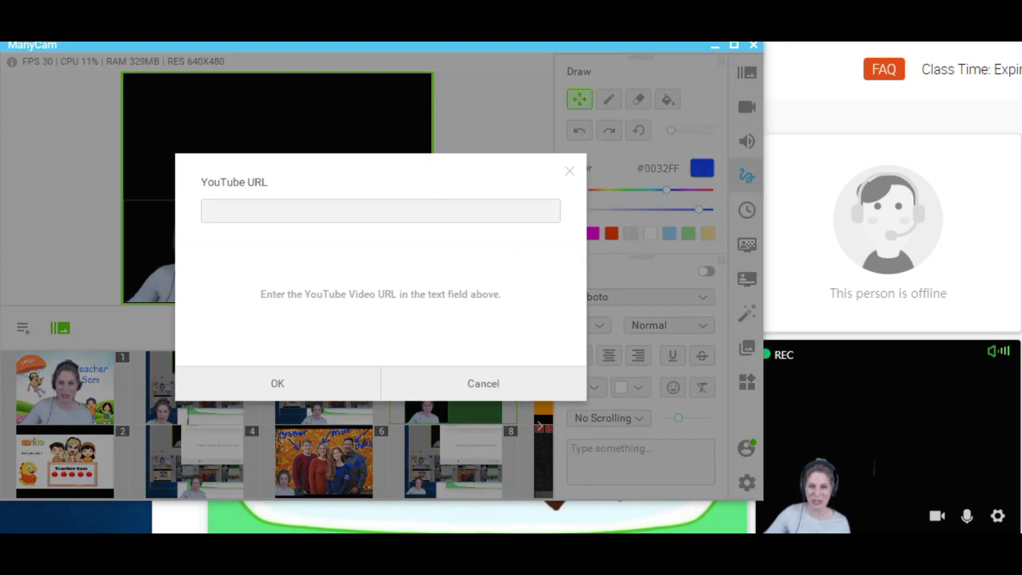
pyautogui.hotkey('alt', 'Tab')
pyautogui.rightClick(615, 99)
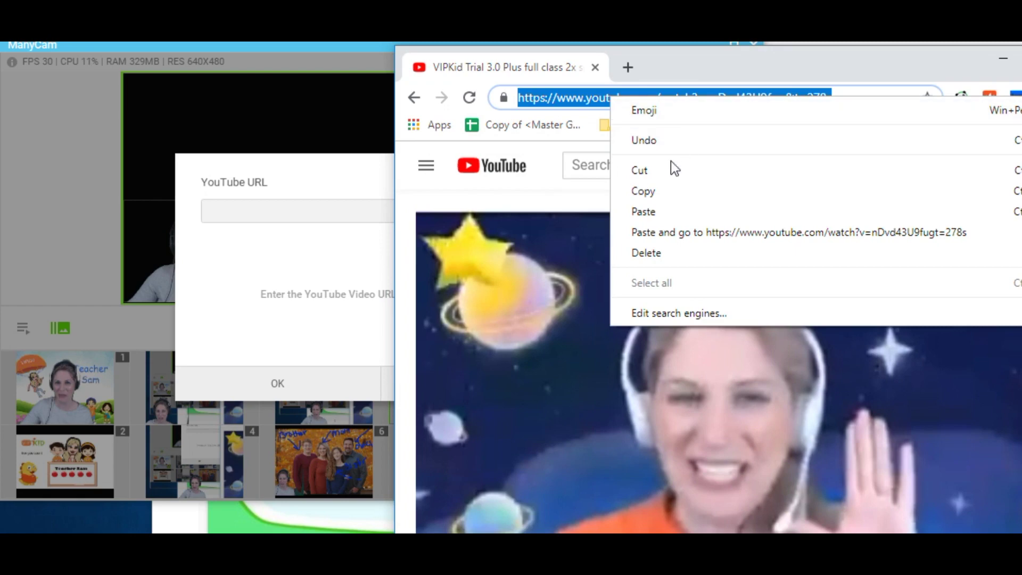
pyautogui.click(666, 184)
pyautogui.click(1004, 58)
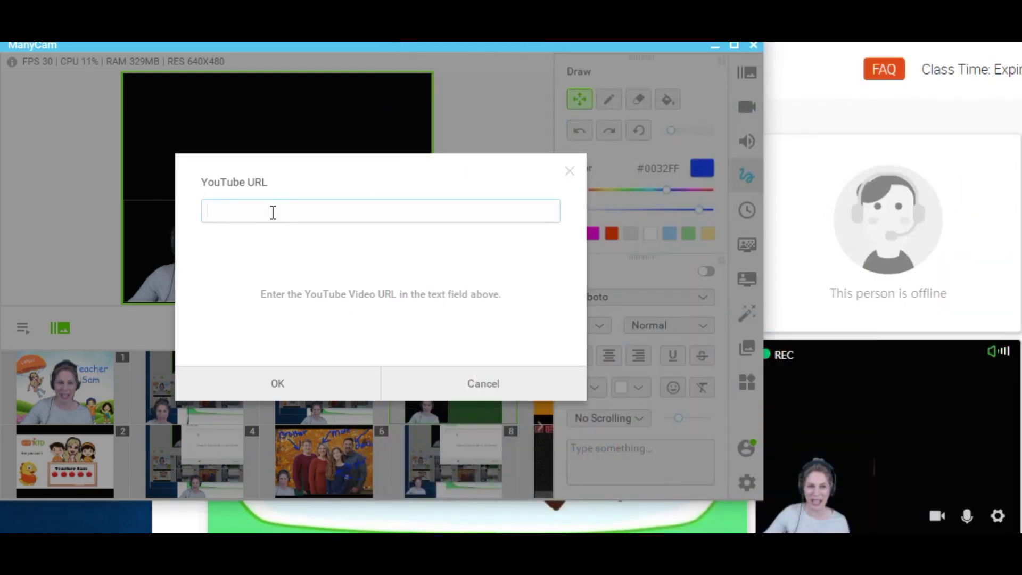
pyautogui.rightClick(272, 212)
pyautogui.click(342, 257)
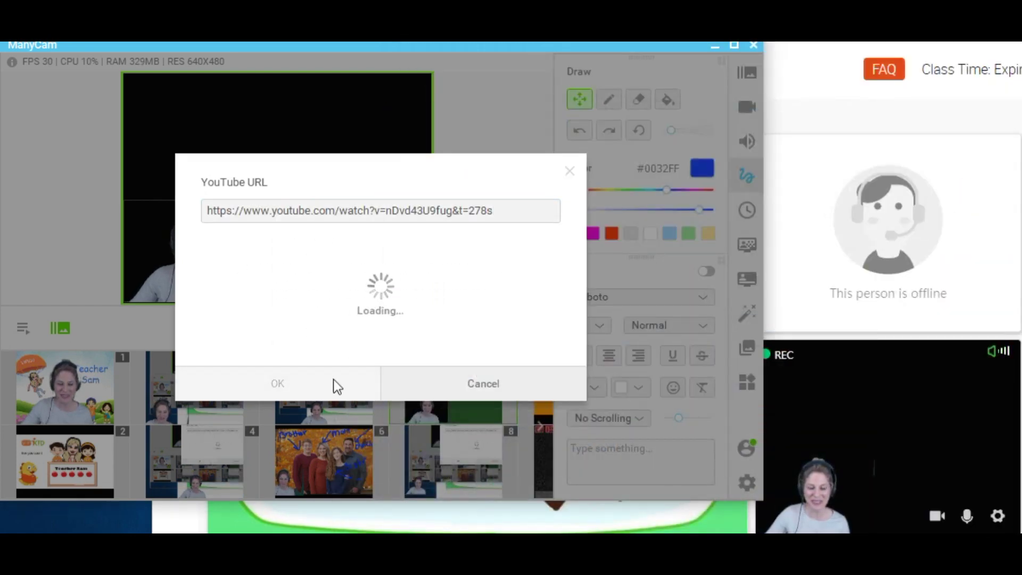
pyautogui.click(292, 382)
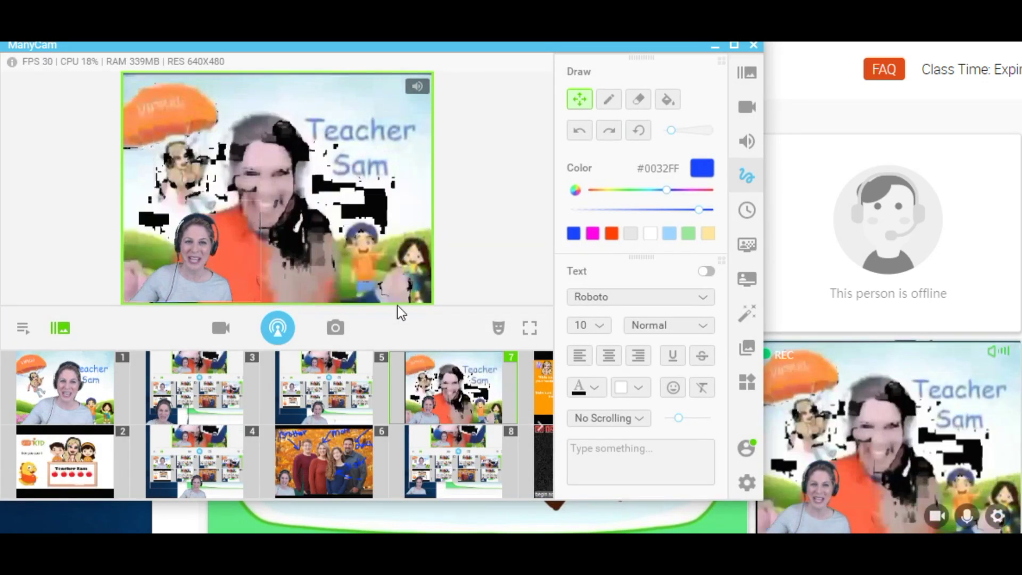
# - Pause the YouTube video in Preset 7 and reset its Chroma Key background color
pyautogui.moveTo(375, 273)
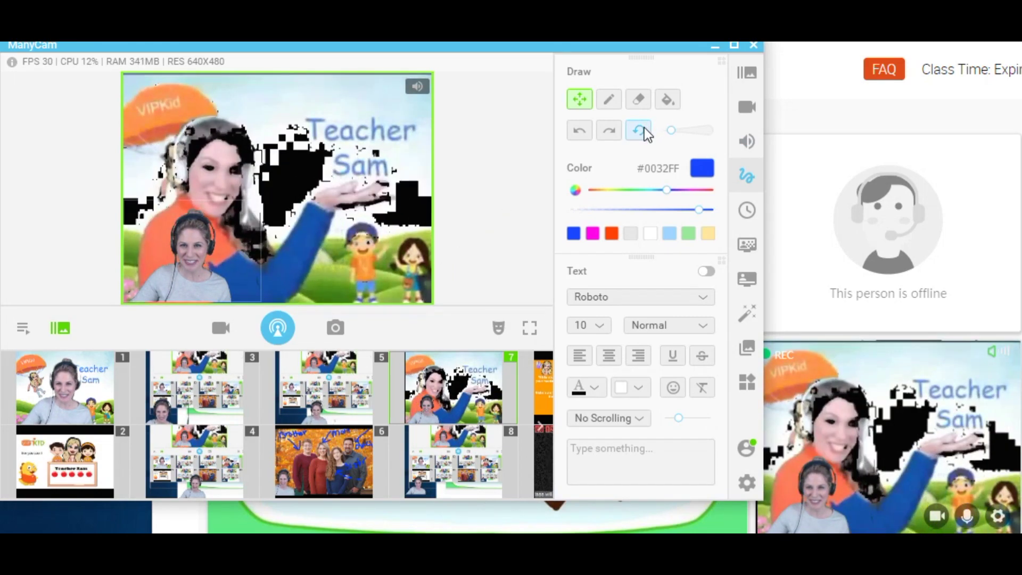
pyautogui.click(747, 244)
pyautogui.click(277, 212)
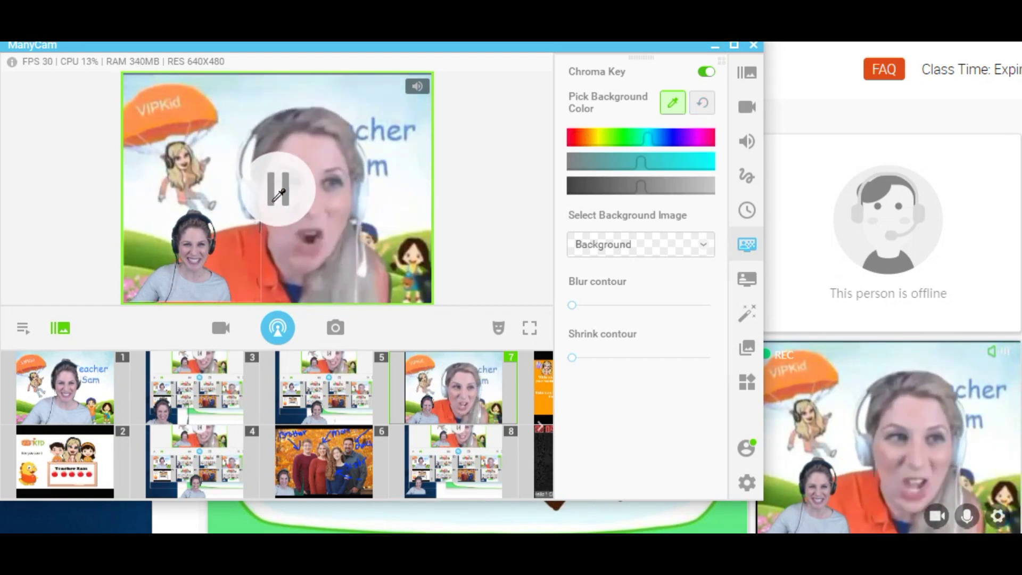
pyautogui.click(278, 193)
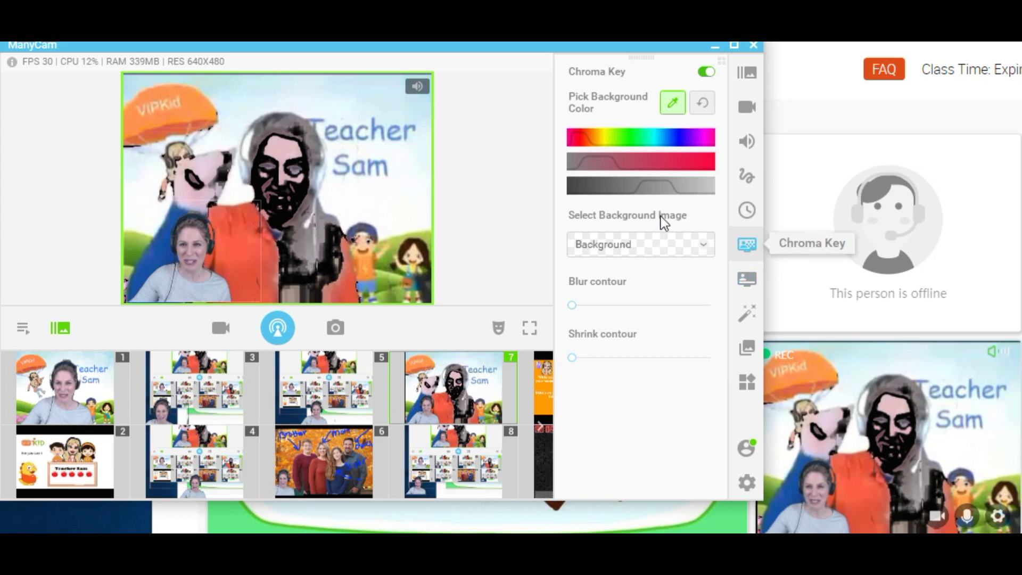
pyautogui.click(709, 106)
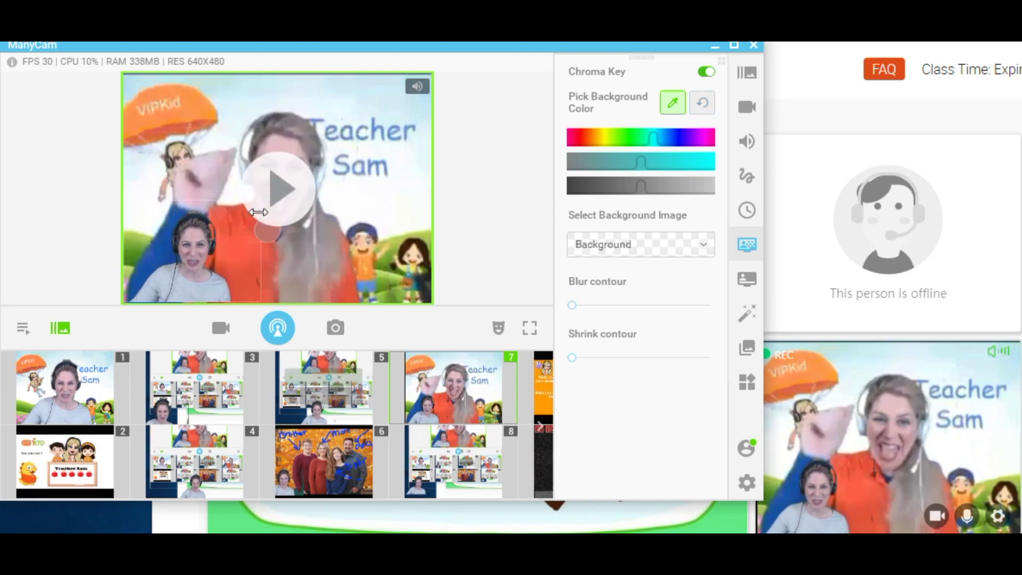
pyautogui.click(292, 192)
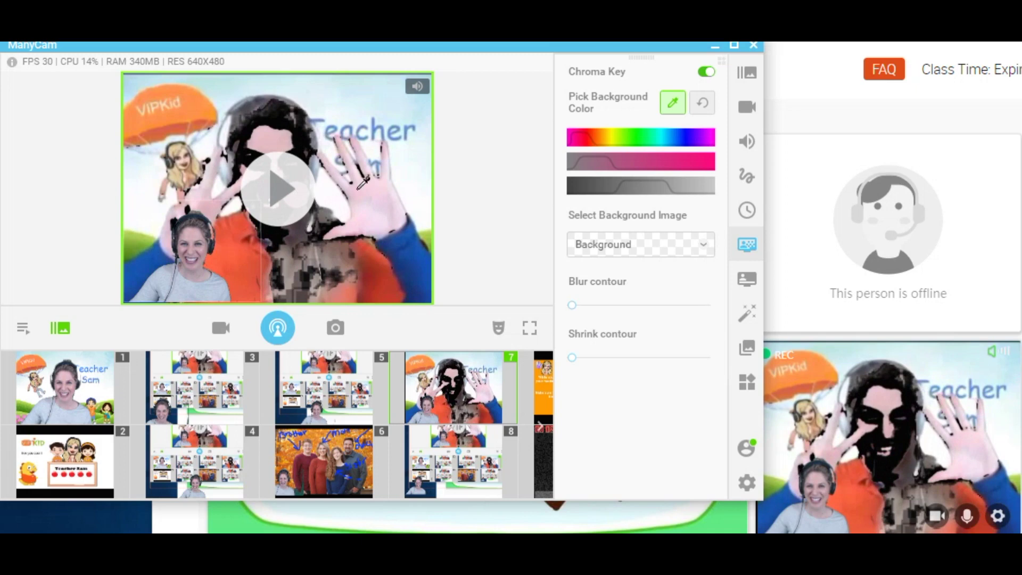
pyautogui.click(702, 104)
pyautogui.click(747, 313)
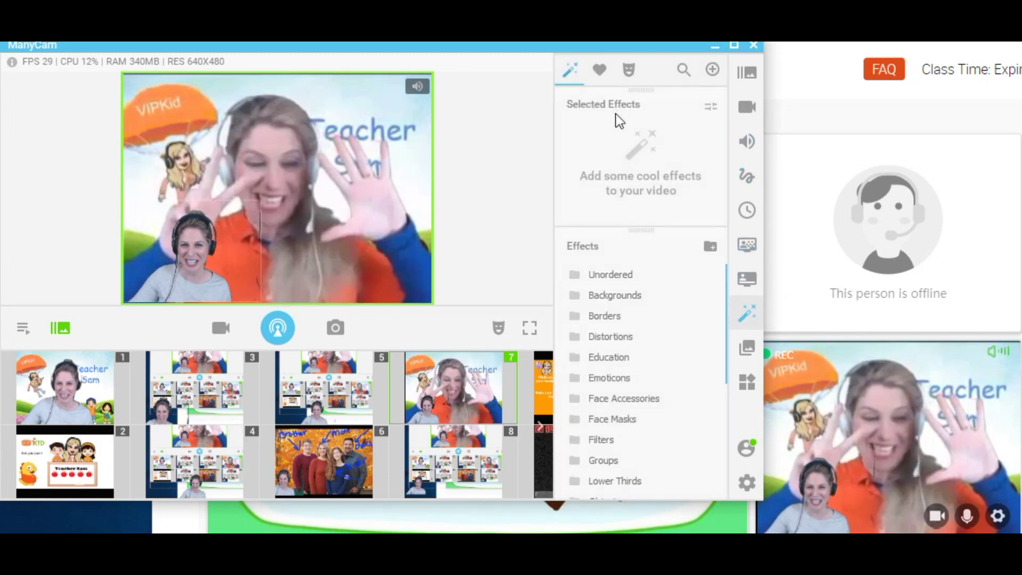
pyautogui.click(748, 177)
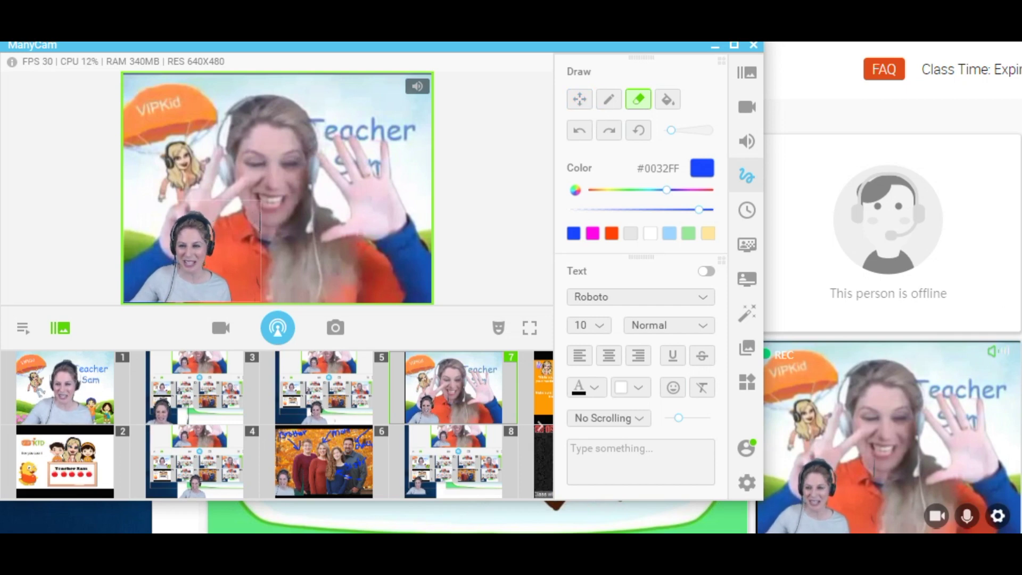
# - Switch the VIPKid classroom microphone to ManyCam Virtual Microphone and play Preset 7's YouTube video to test its sound
pyautogui.click(997, 516)
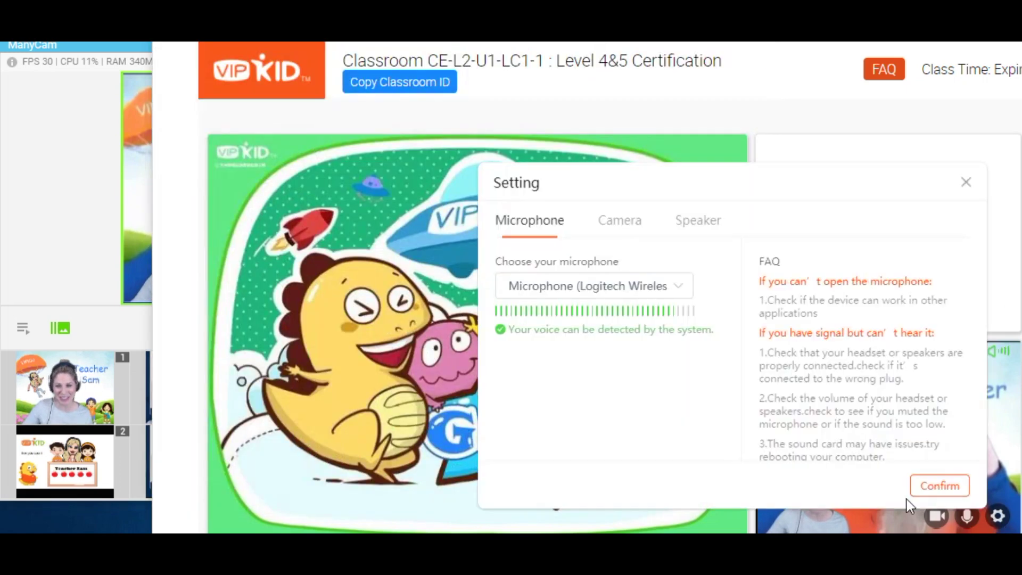
pyautogui.click(657, 292)
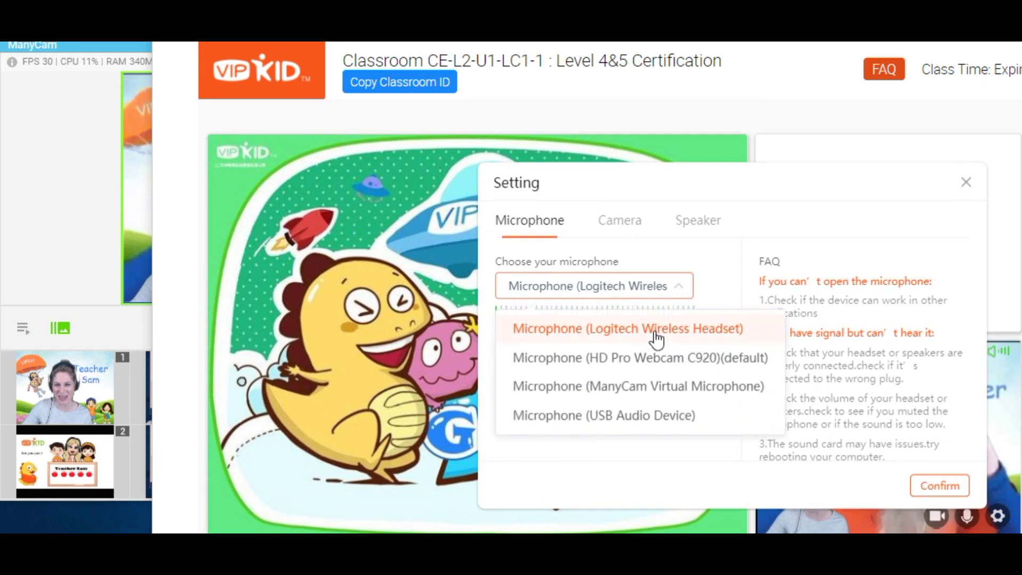
pyautogui.click(674, 393)
pyautogui.click(46, 240)
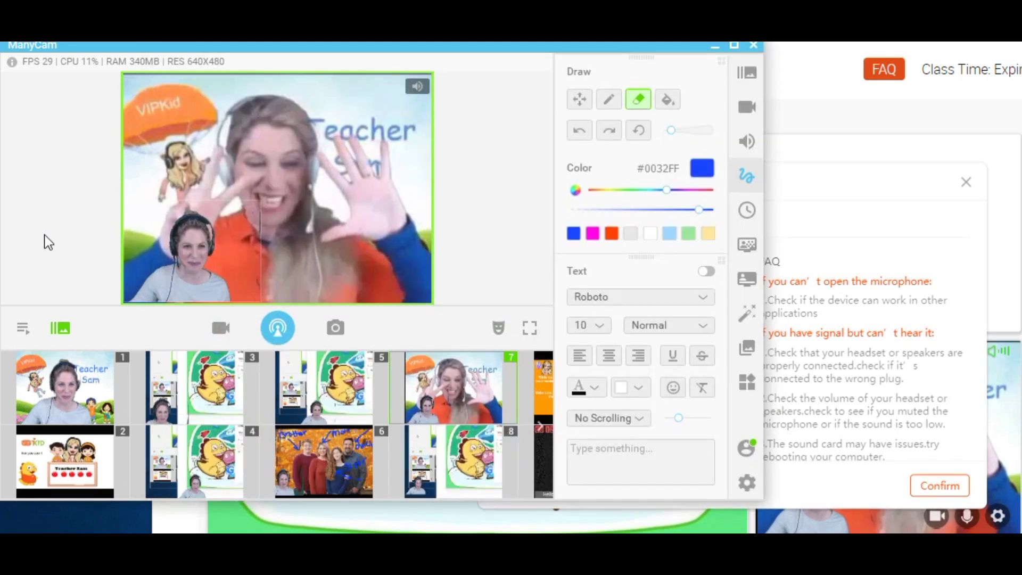
pyautogui.click(575, 98)
pyautogui.click(277, 181)
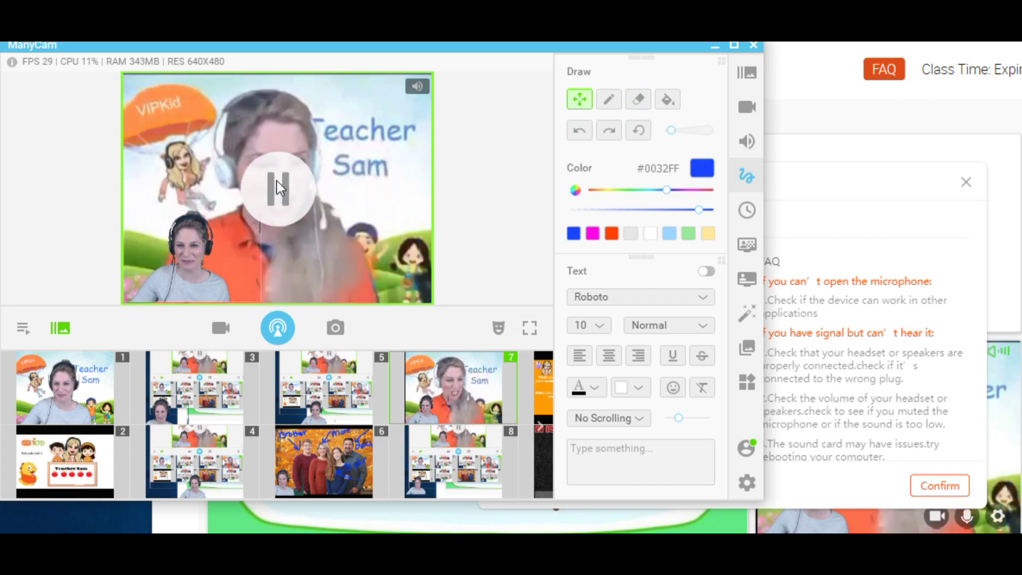
pyautogui.click(941, 485)
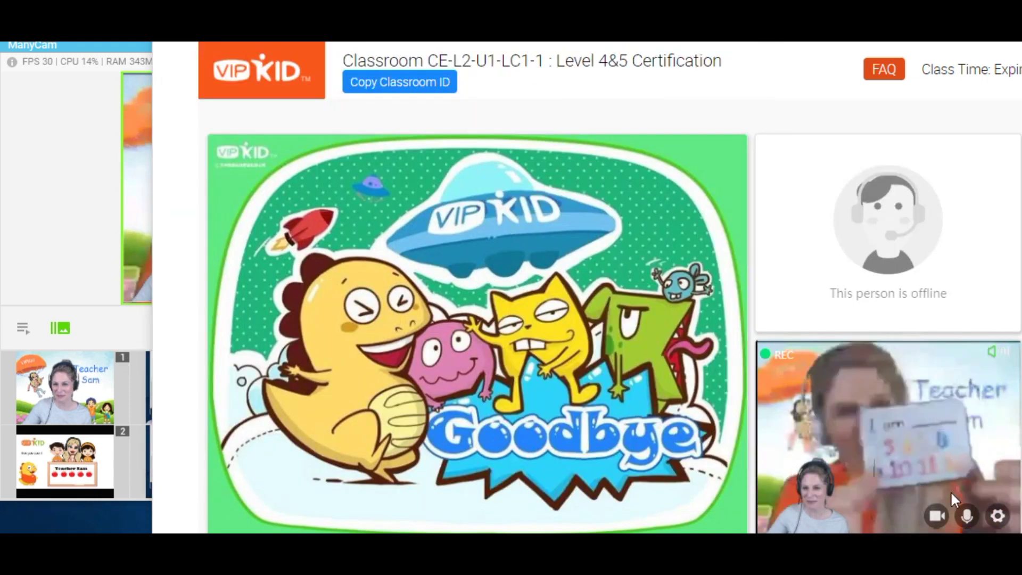
# - Return to ManyCam and pause the YouTube video playing in Preset 7
pyautogui.click(60, 212)
pyautogui.click(276, 193)
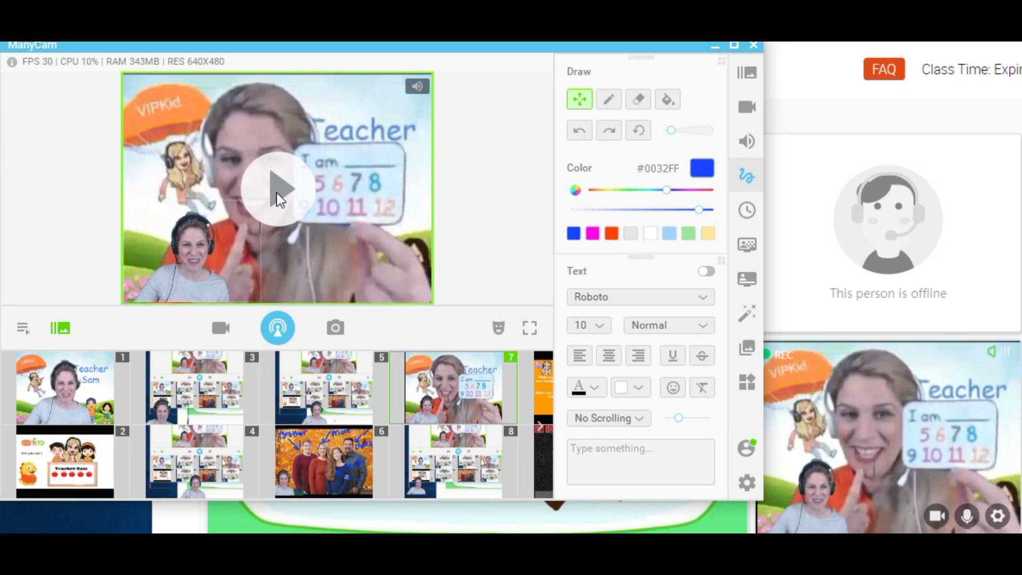
pyautogui.click(279, 200)
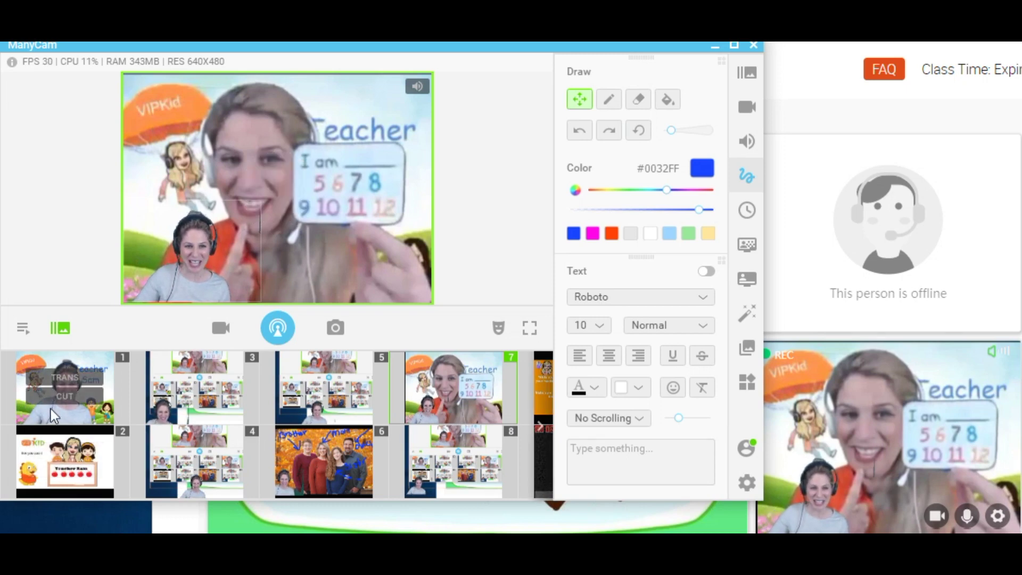
# - Check the playback device and microphone options in ManyCam's Audio Settings
pyautogui.click(747, 483)
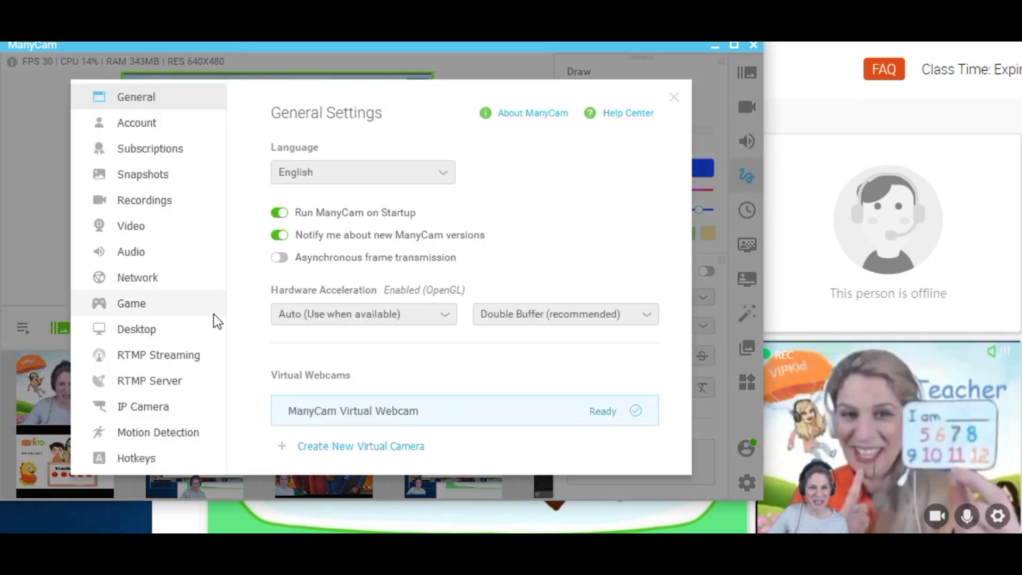
pyautogui.click(136, 253)
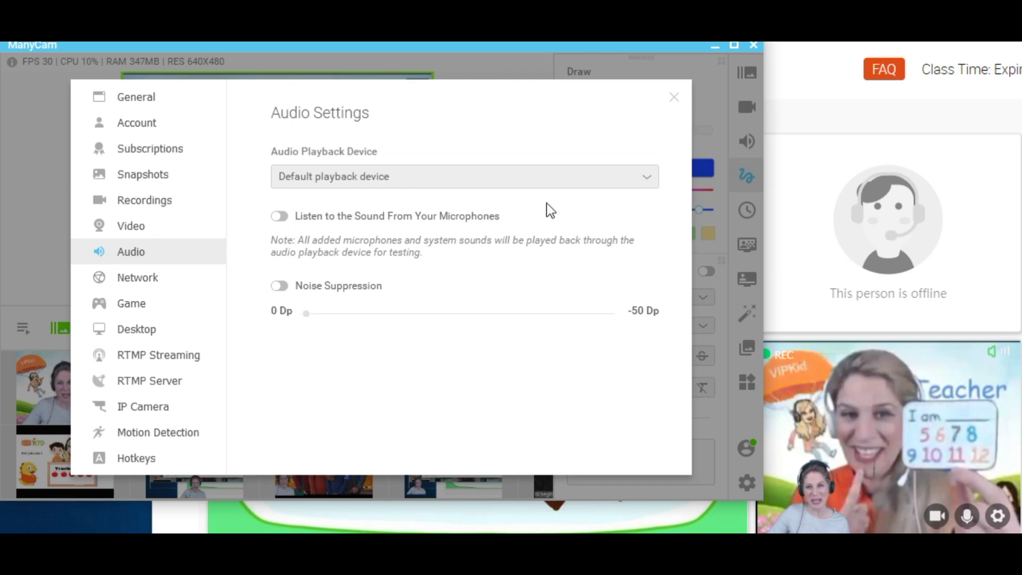
pyautogui.click(675, 98)
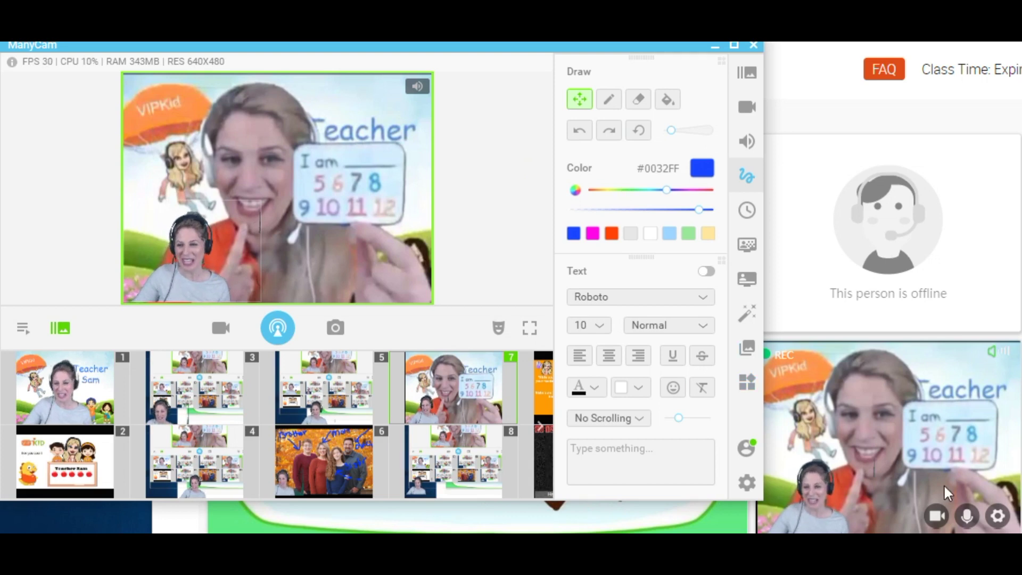
# - Set the VIPKid classroom microphone back to Microphone (Logitech Wireless Headset) and return to ManyCam
pyautogui.click(998, 521)
pyautogui.click(584, 290)
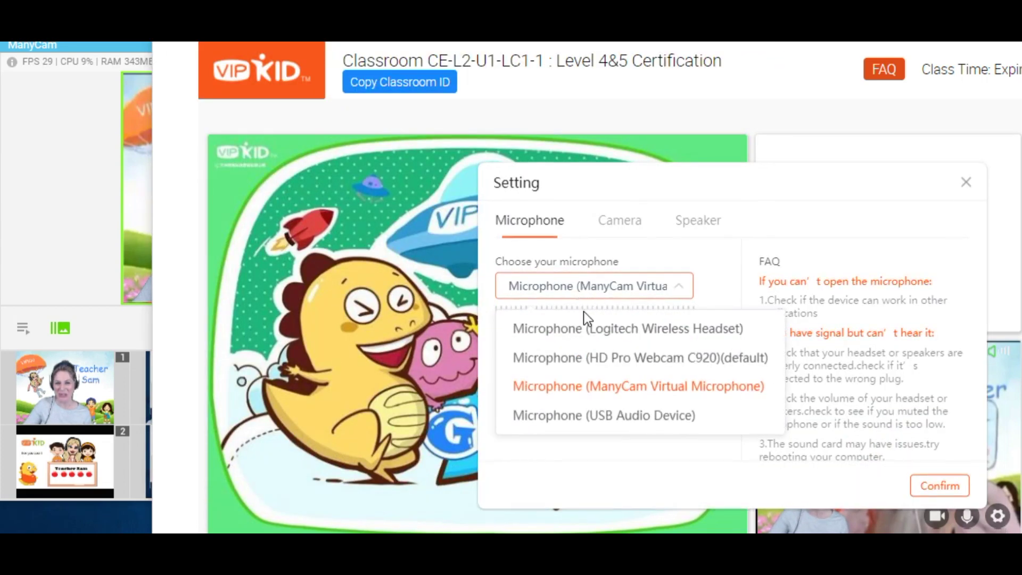
pyautogui.click(598, 328)
pyautogui.click(40, 181)
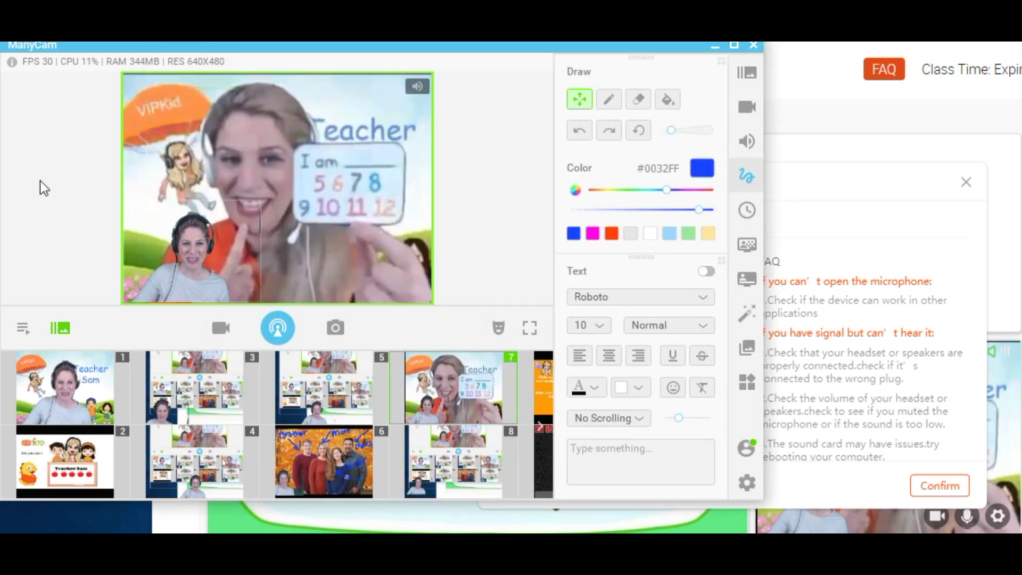
pyautogui.click(947, 484)
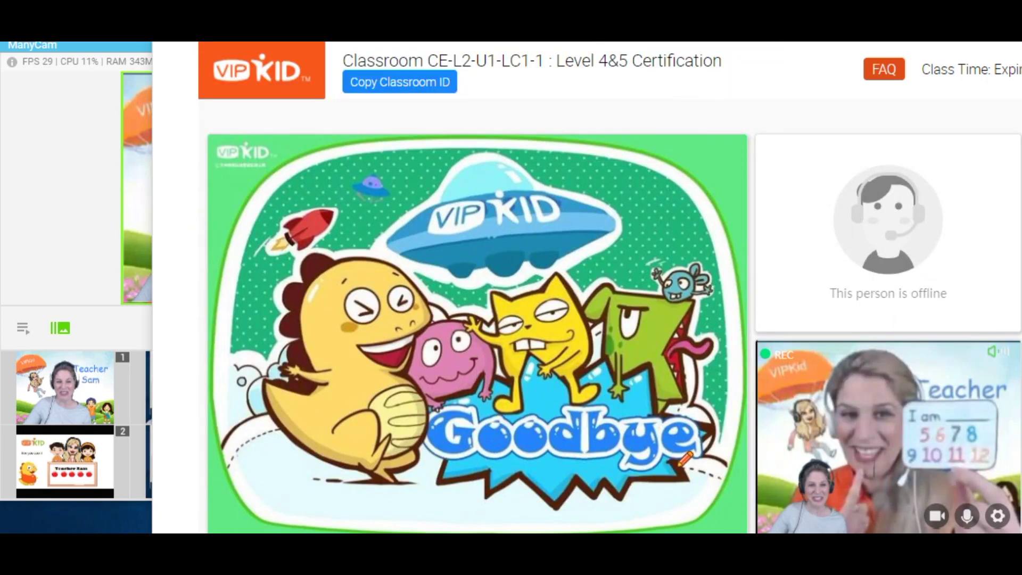
pyautogui.click(33, 181)
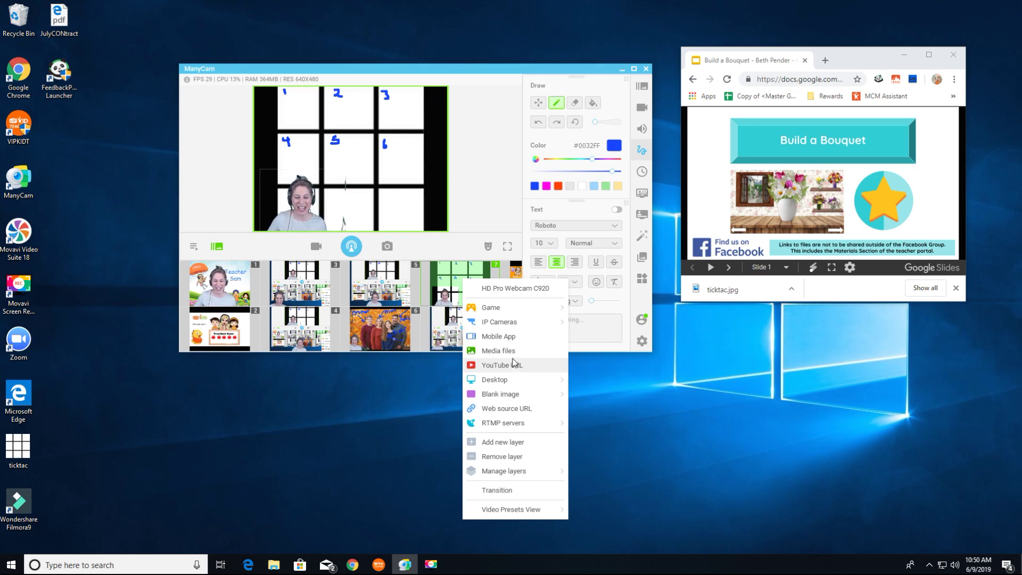
# - Set Preset 7's source to a 512 x 288 custom desktop area over the Build a Bouquet slide and clear all drawings
pyautogui.moveTo(500, 382)
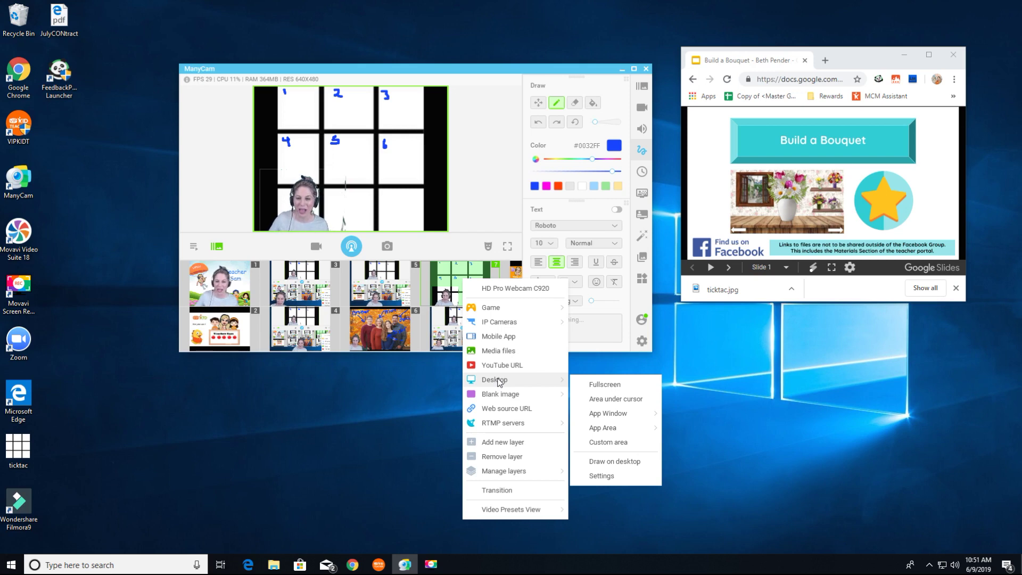
pyautogui.click(606, 442)
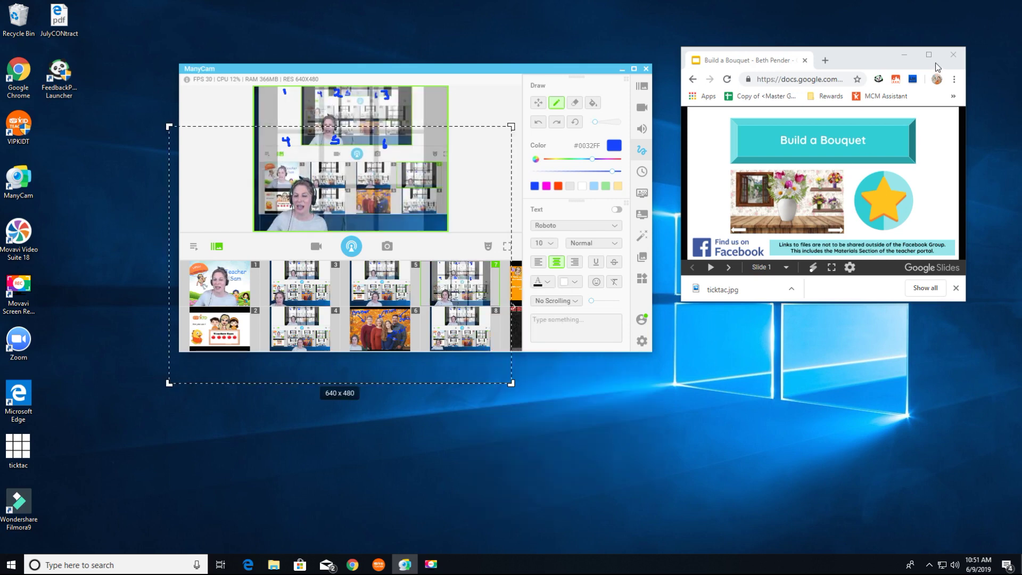
pyautogui.moveTo(419, 129); pyautogui.dragTo(876, 106)
pyautogui.moveTo(620, 366); pyautogui.dragTo(683, 265)
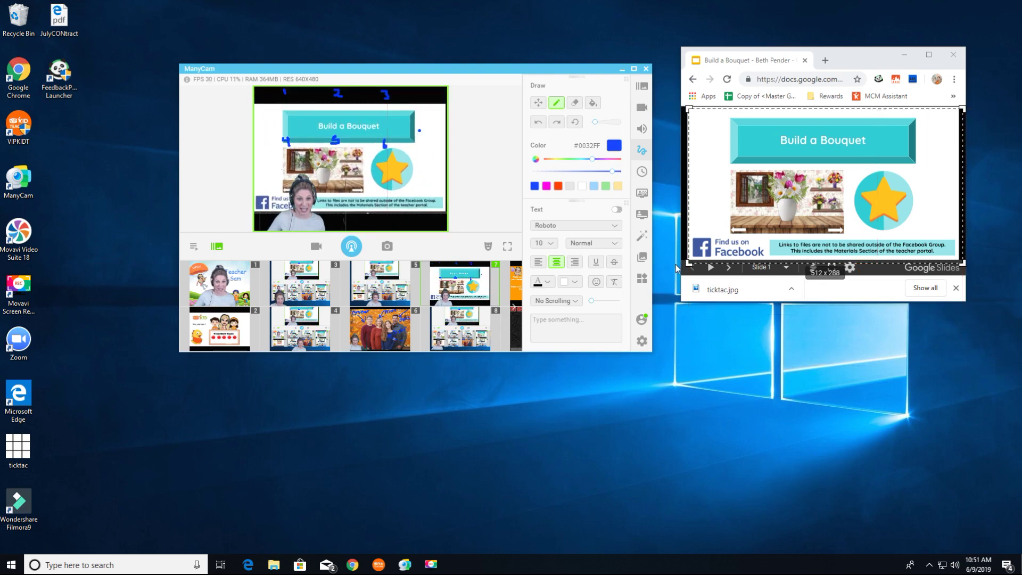
pyautogui.click(574, 124)
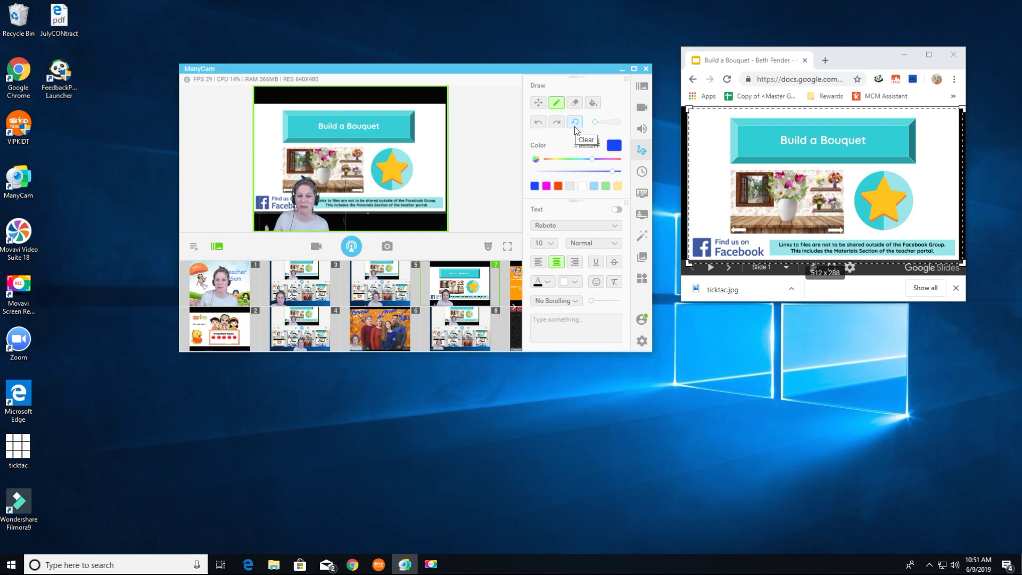
# - Switch Preset 7's source to the fullscreen desktop, and try capturing the Build a Bouquet Google Slides window as an App Window
pyautogui.rightClick(461, 279)
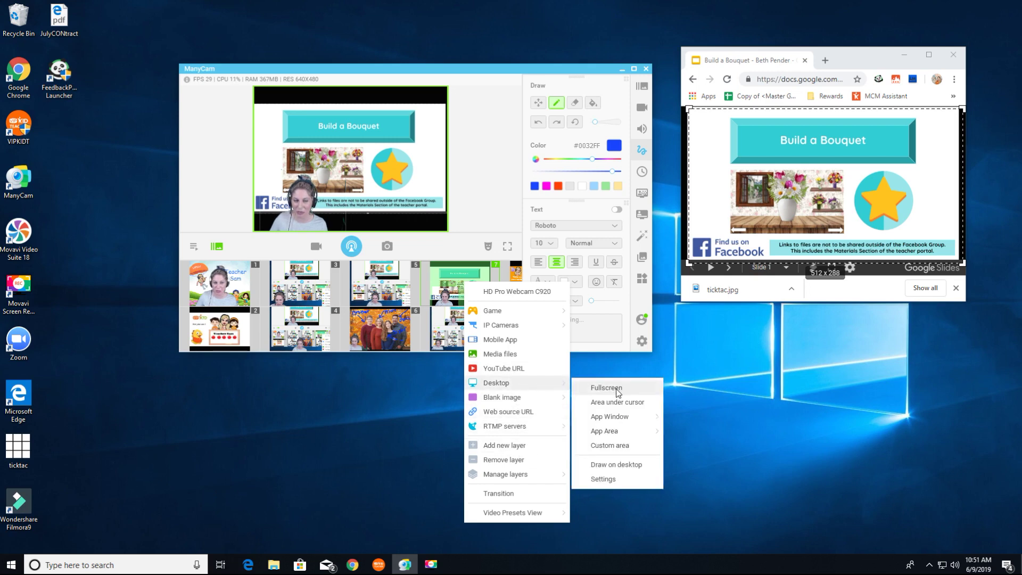
pyautogui.click(618, 390)
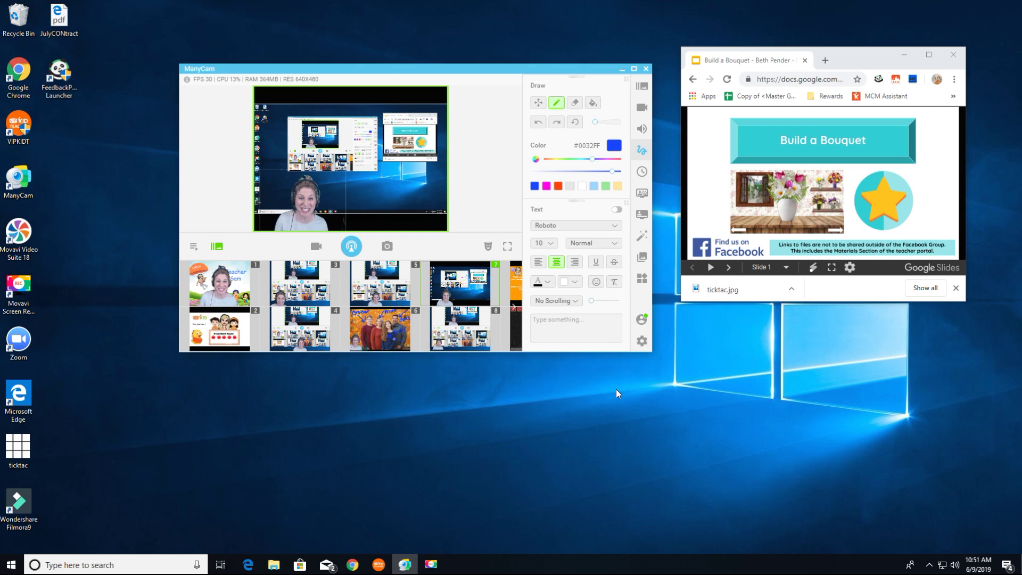
pyautogui.click(460, 285)
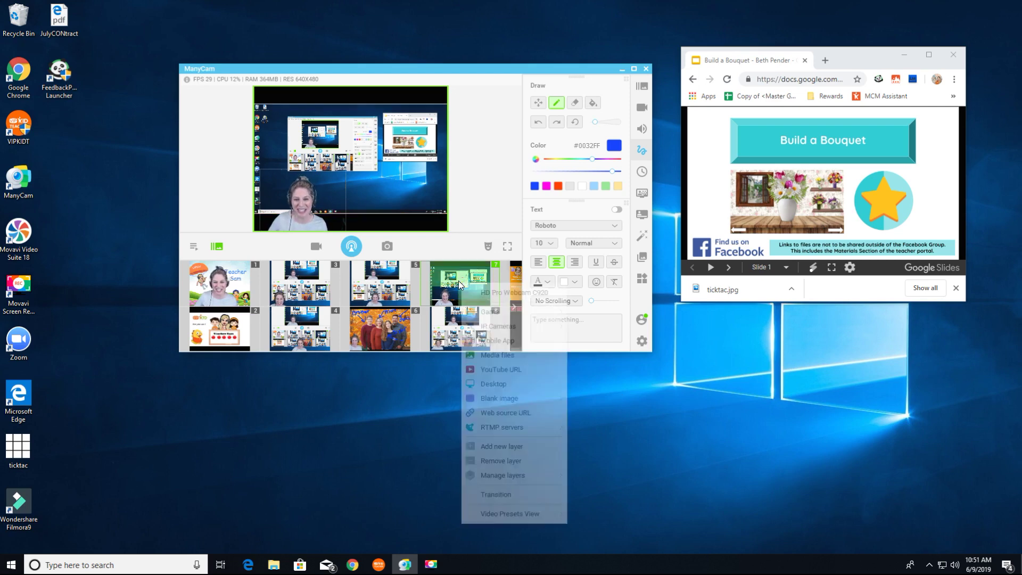
pyautogui.moveTo(515, 390)
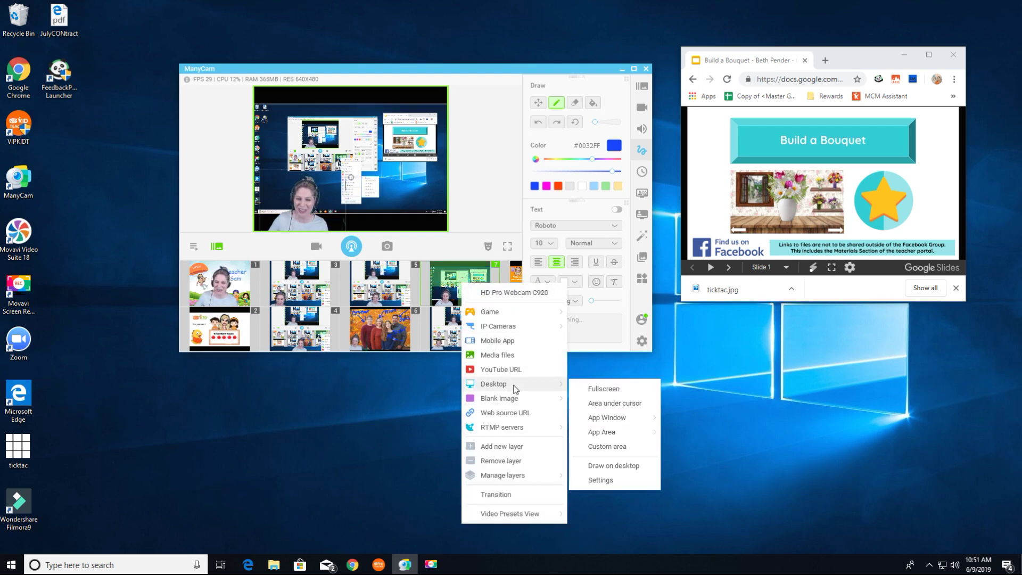
pyautogui.moveTo(636, 419)
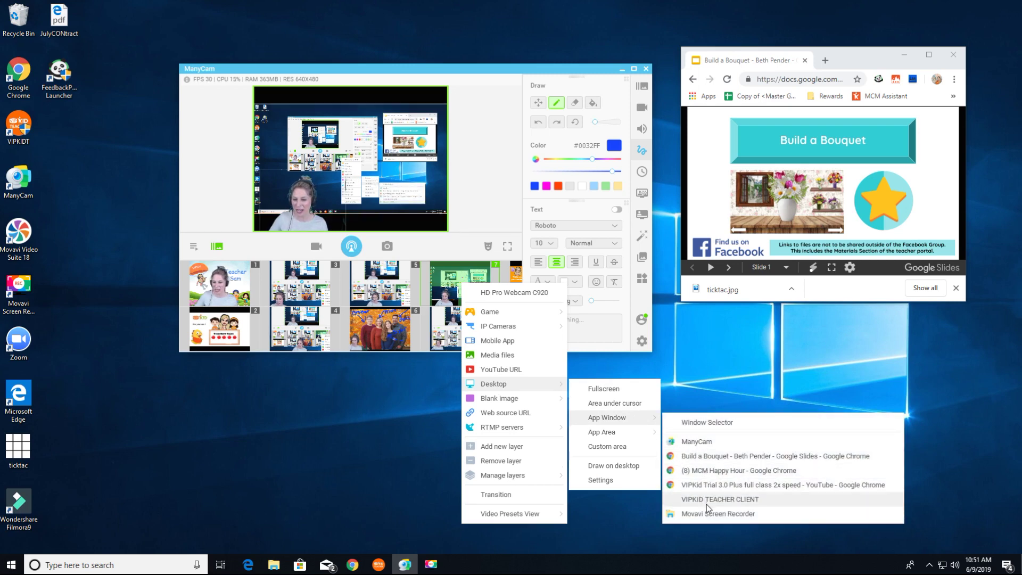
pyautogui.click(705, 458)
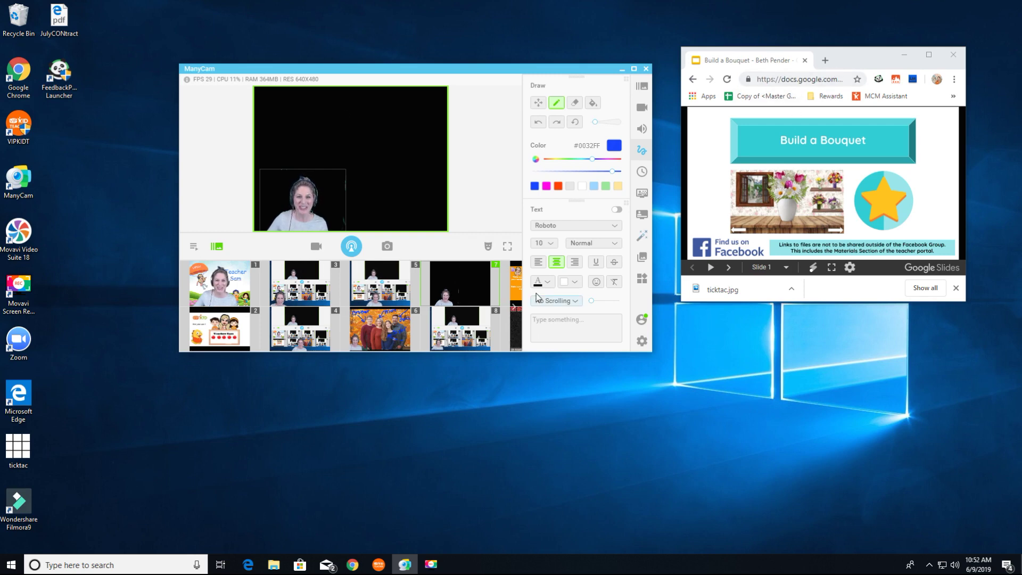
pyautogui.rightClick(457, 286)
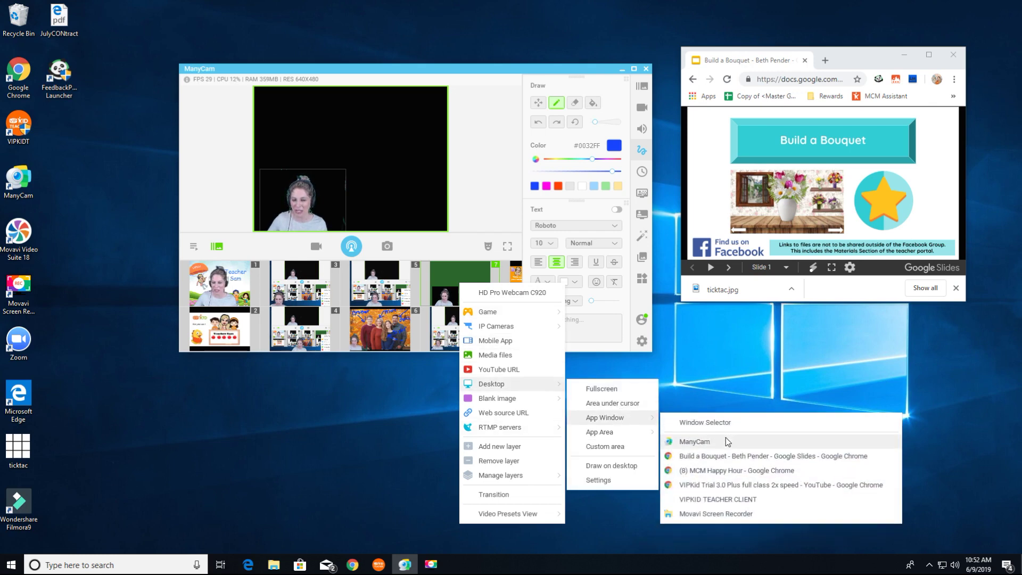
pyautogui.click(731, 456)
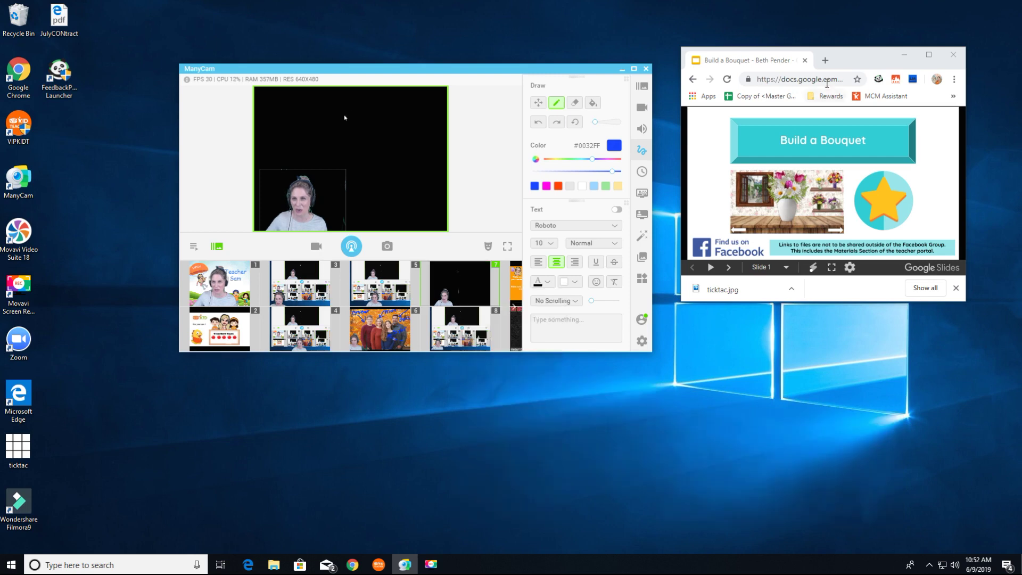
# - Set Preset 7's desktop source to the App Area of the Build a Bouquet Google Slides window
pyautogui.rightClick(454, 277)
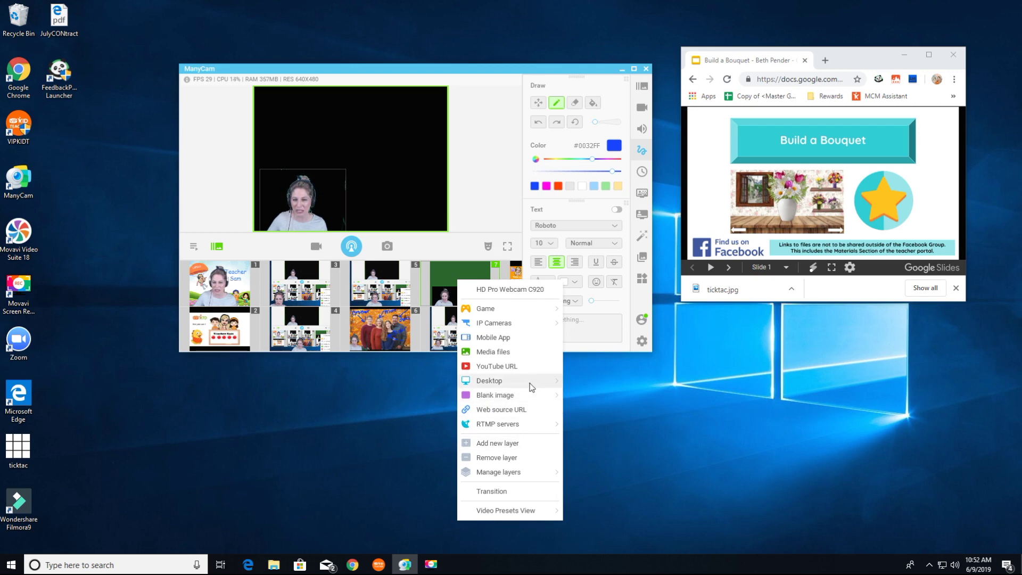
pyautogui.moveTo(553, 381)
pyautogui.moveTo(613, 428)
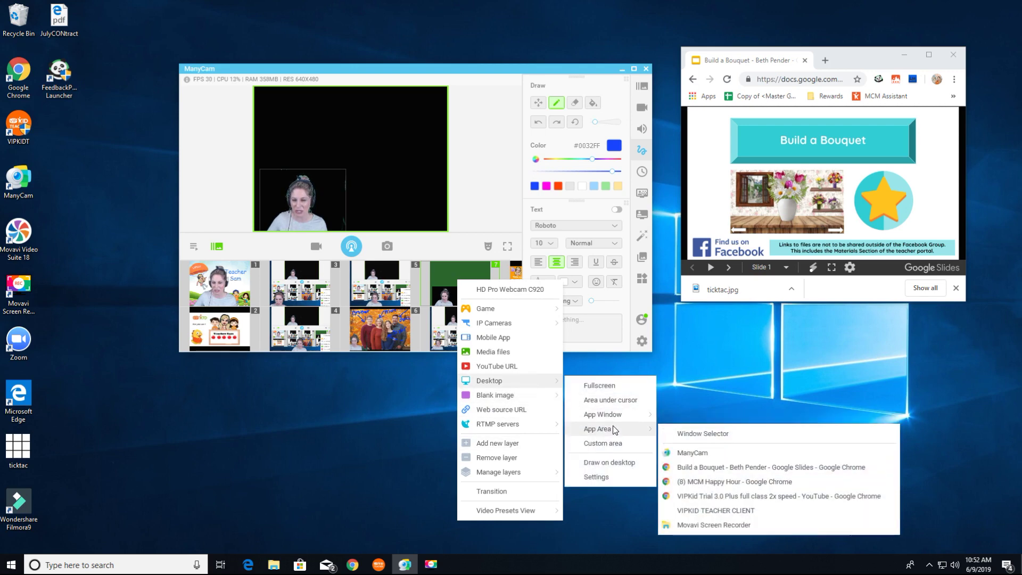
pyautogui.click(708, 468)
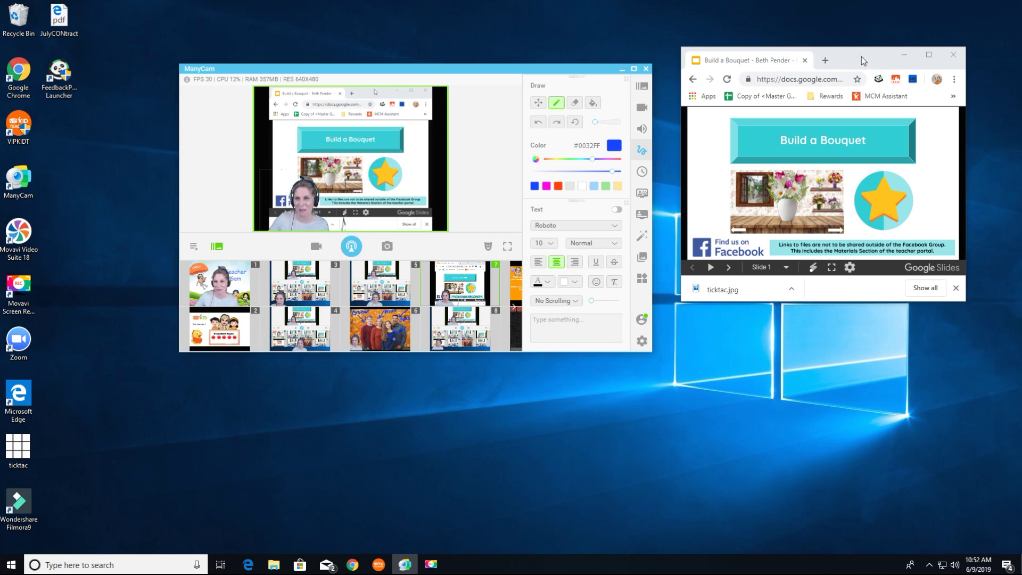
# - Test the App Area capture by slightly moving, minimizing and restoring the Build a Bouquet Chrome window
pyautogui.moveTo(862, 57); pyautogui.dragTo(859, 55)
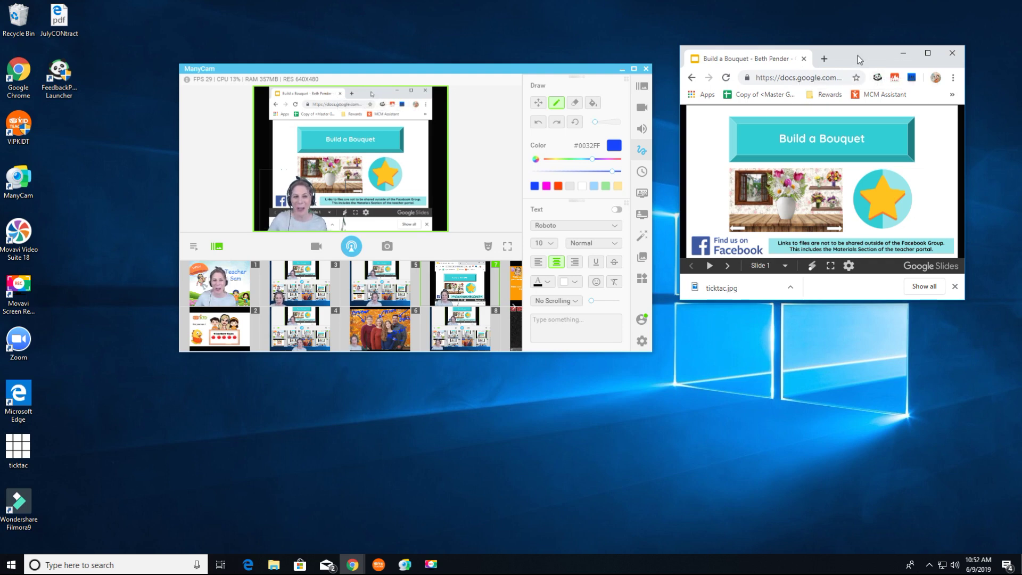
pyautogui.click(903, 54)
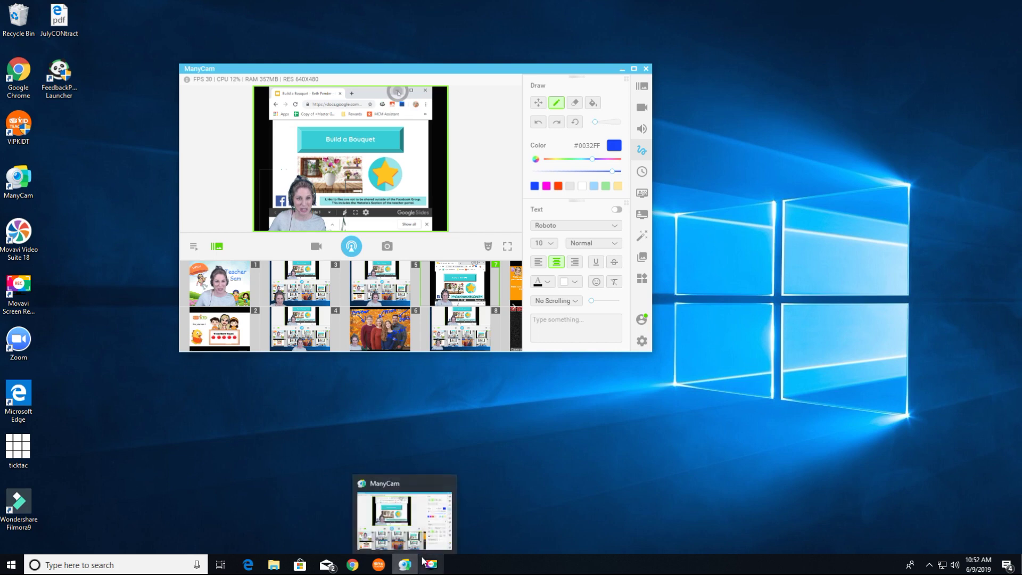
pyautogui.moveTo(408, 570)
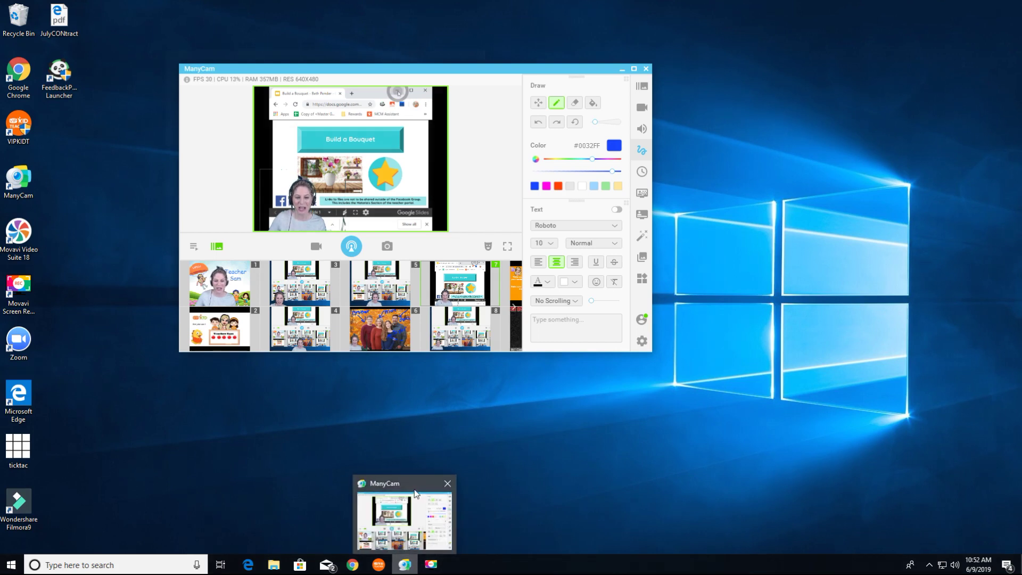
pyautogui.moveTo(352, 564)
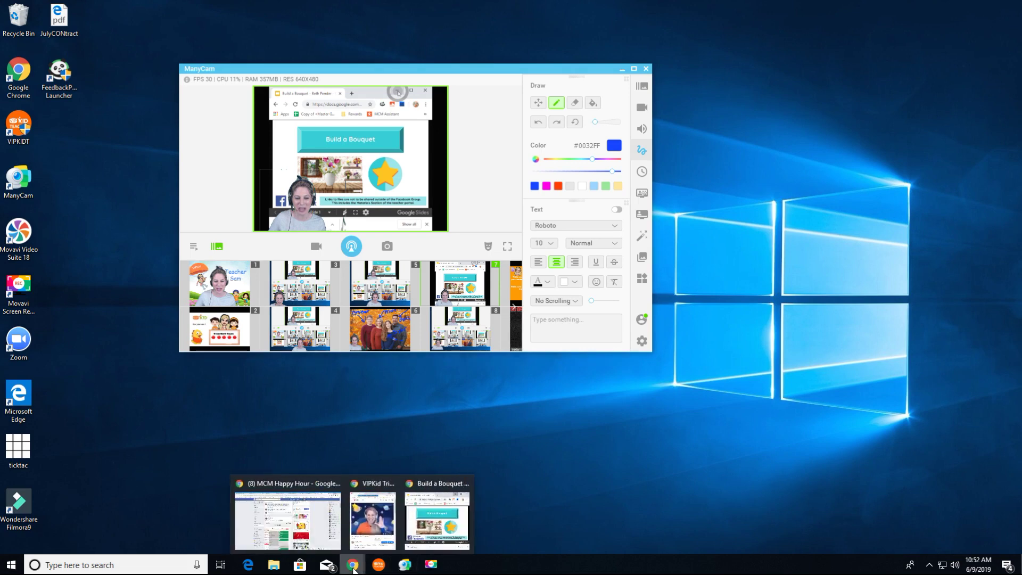
pyautogui.click(434, 512)
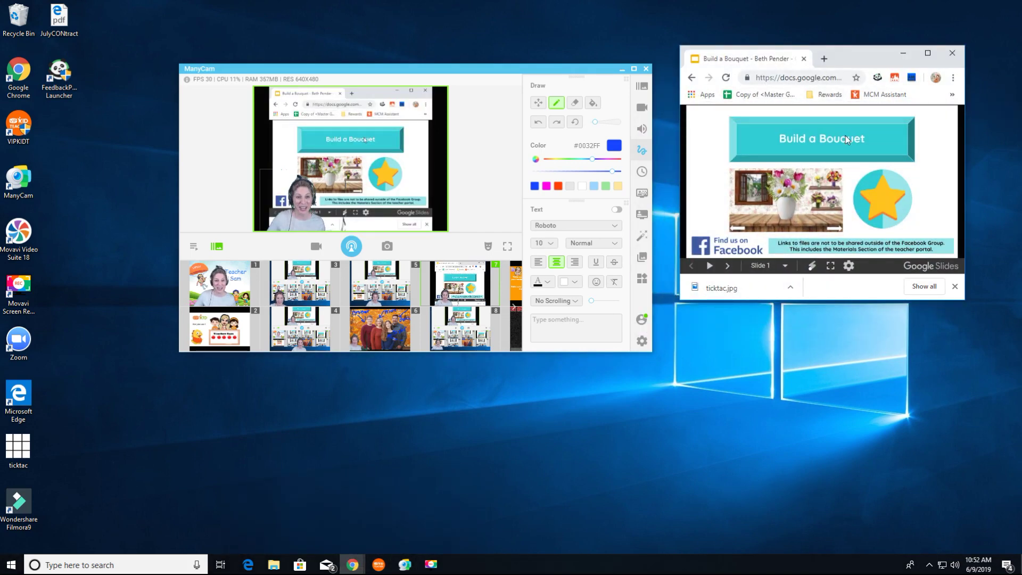
# - Use Draw on desktop to scribble freehand in light orange across the lower desktop, and close the drawing tools
pyautogui.rightClick(457, 277)
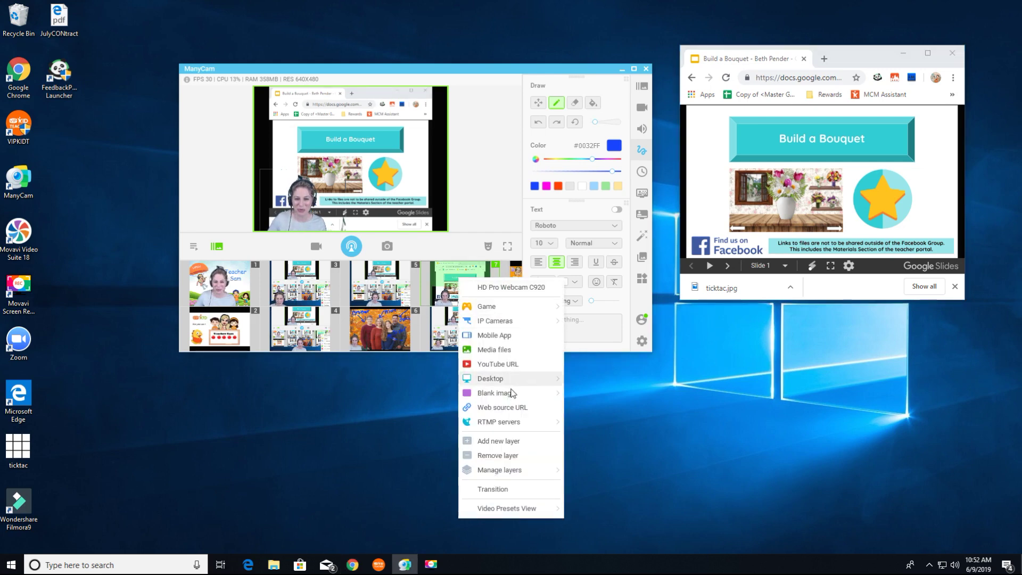
pyautogui.moveTo(509, 379)
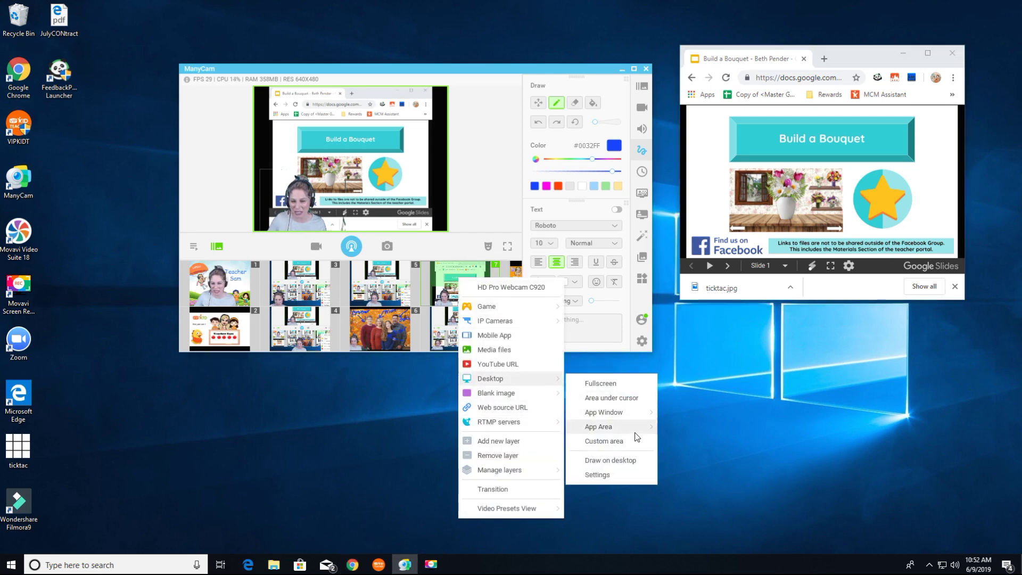
pyautogui.click(632, 458)
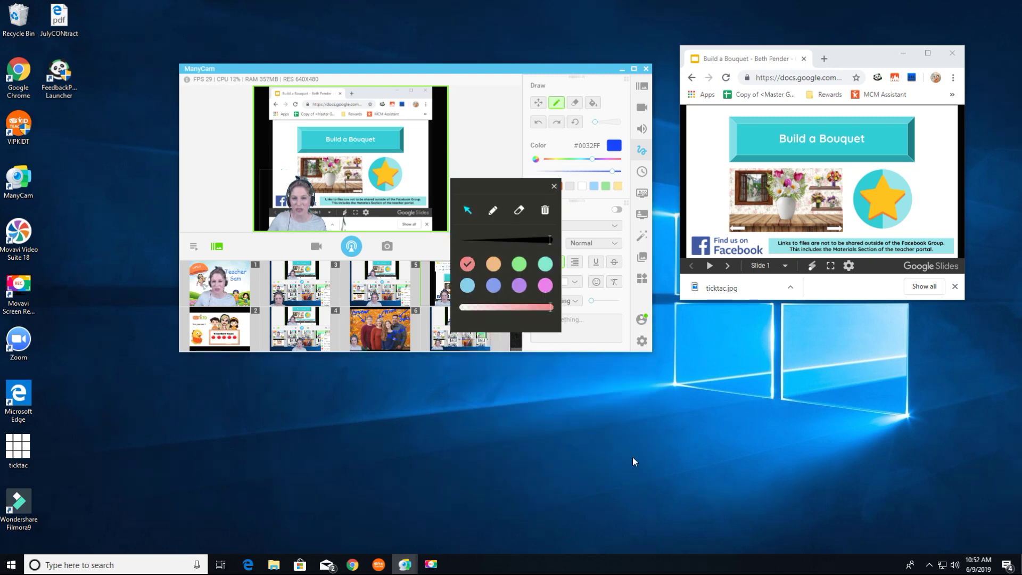
pyautogui.click(501, 267)
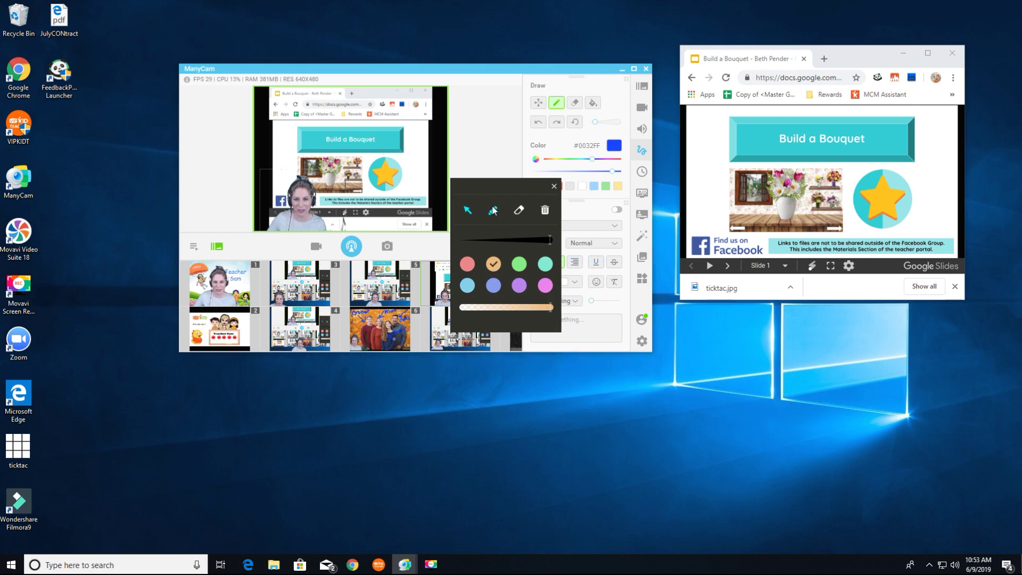
pyautogui.moveTo(514, 422)
pyautogui.mouseDown()
pyautogui.moveTo(368, 401)
pyautogui.moveTo(297, 434)
pyautogui.moveTo(262, 408)
pyautogui.moveTo(464, 470)
pyautogui.moveTo(613, 438)
pyautogui.moveTo(557, 436)
pyautogui.moveTo(626, 438)
pyautogui.moveTo(749, 354)
pyautogui.moveTo(780, 407)
pyautogui.moveTo(734, 420)
pyautogui.moveTo(750, 366)
pyautogui.moveTo(671, 482)
pyautogui.moveTo(398, 436)
pyautogui.moveTo(377, 433)
pyautogui.mouseUp()
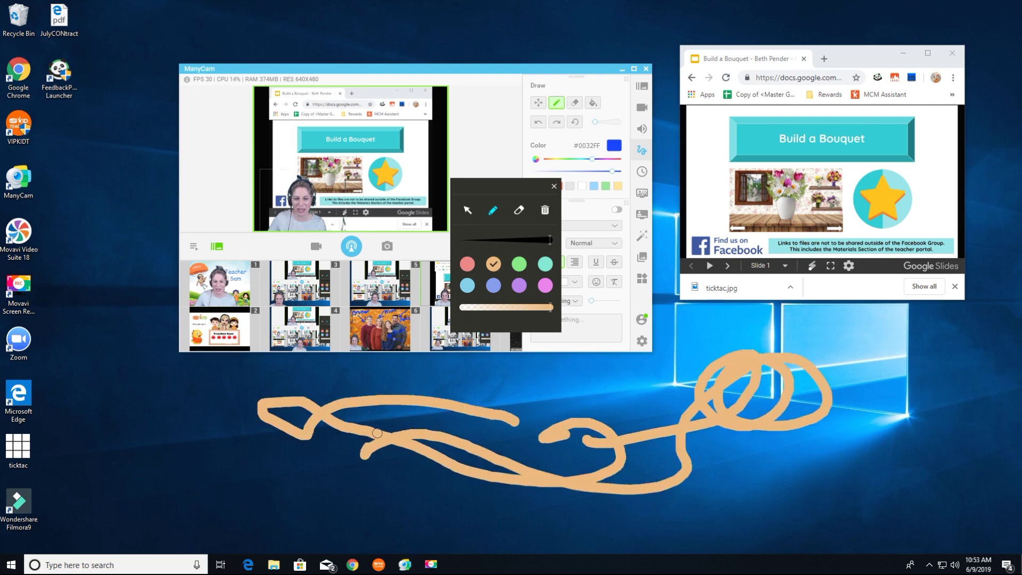
pyautogui.click(554, 186)
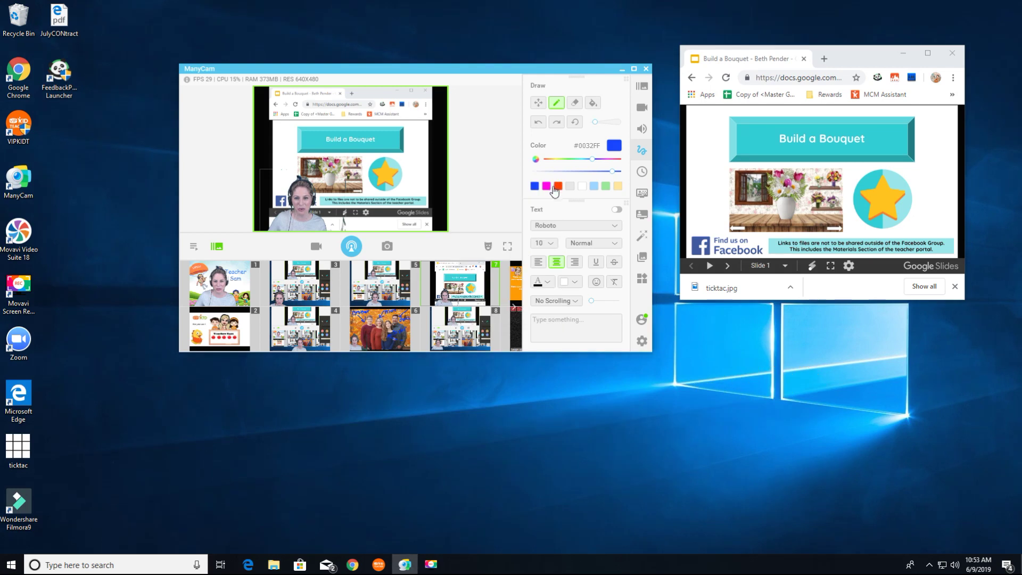
# - Switch Preset 7's desktop source from the App Area to Fullscreen
pyautogui.rightClick(464, 277)
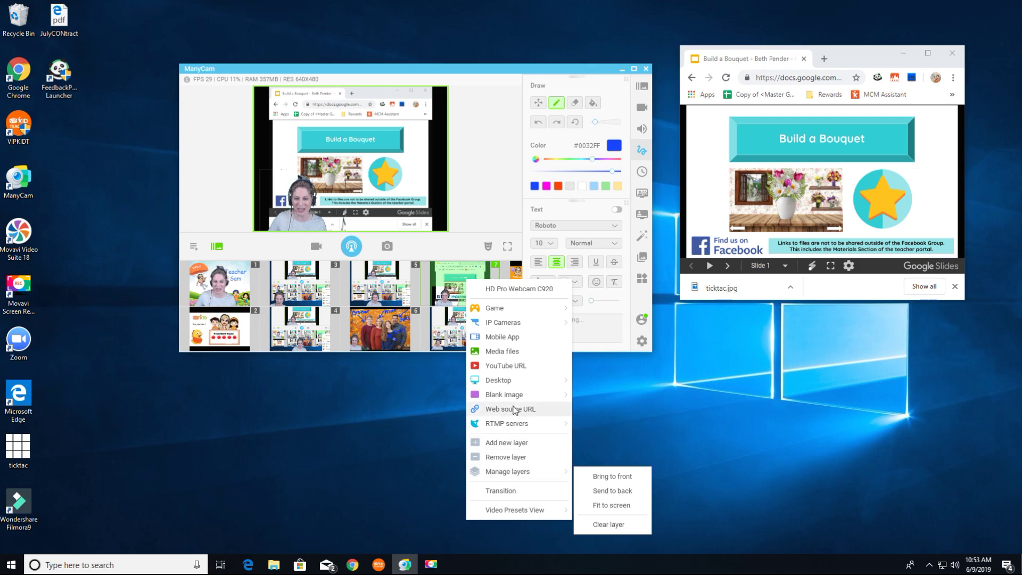
pyautogui.moveTo(510, 384)
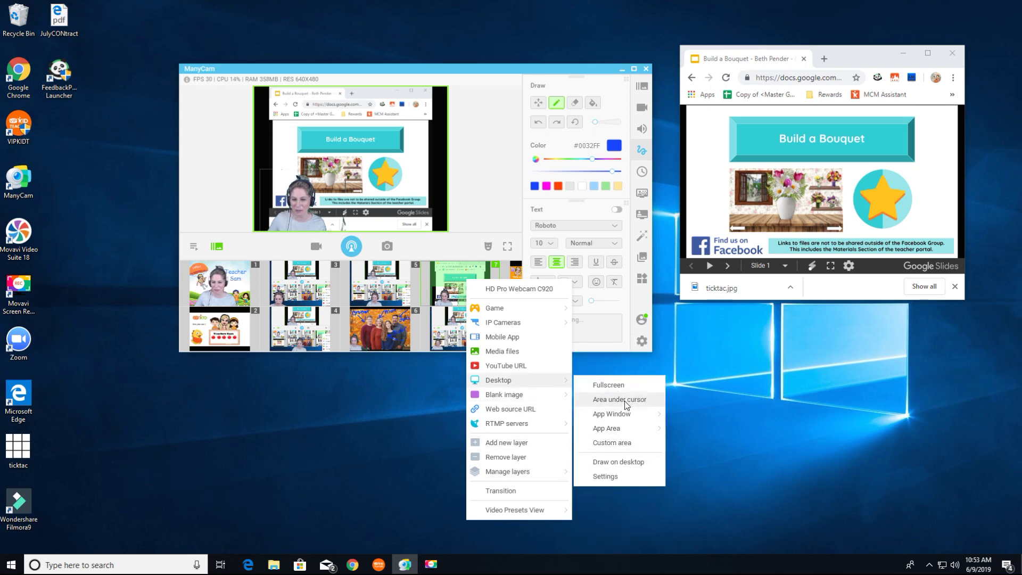
pyautogui.click(616, 385)
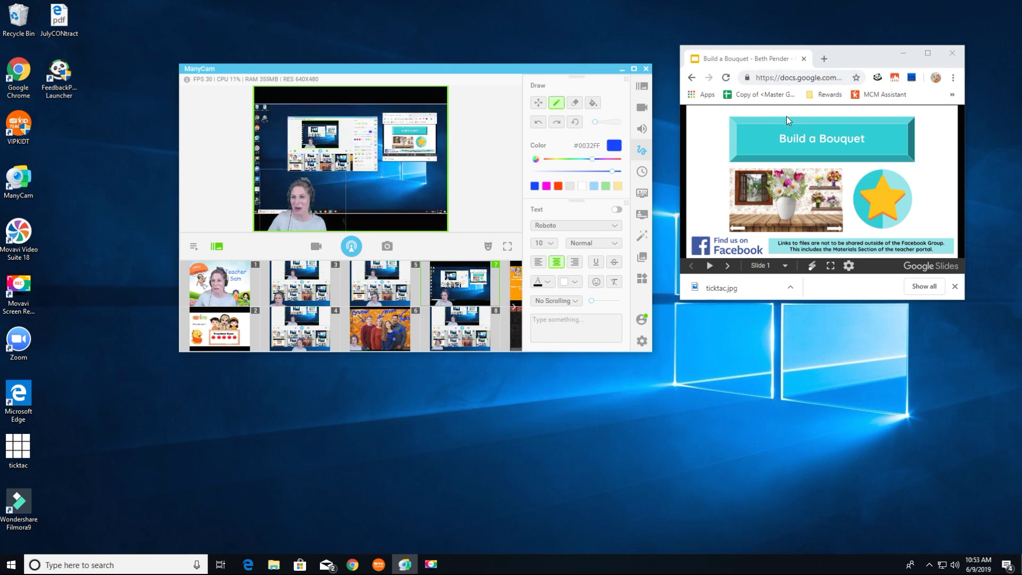
# - Advance the Build a Bouquet presentation in the Chrome window to Slide 4, with the empty vase
pyautogui.click(775, 138)
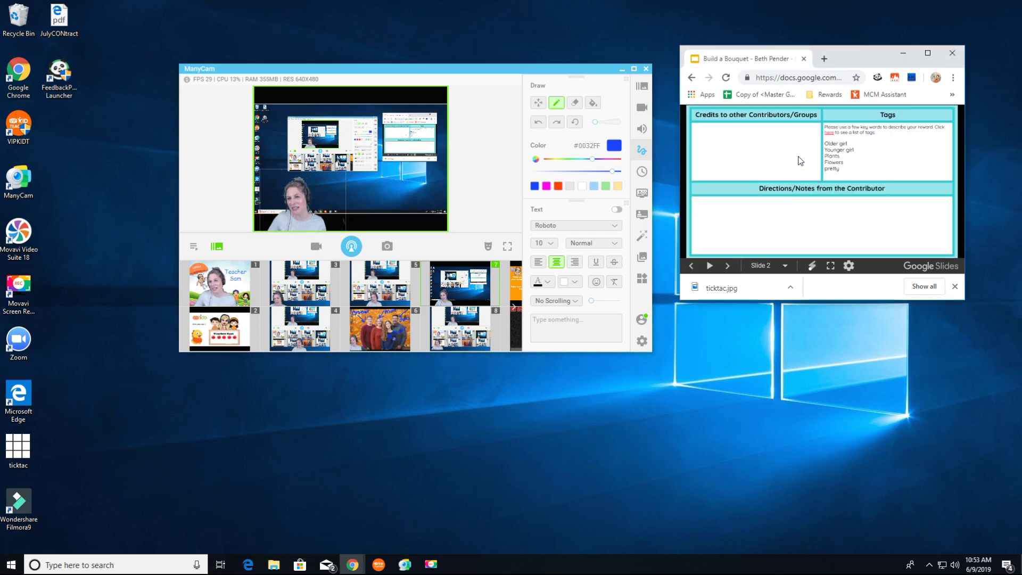
pyautogui.click(798, 160)
pyautogui.click(799, 159)
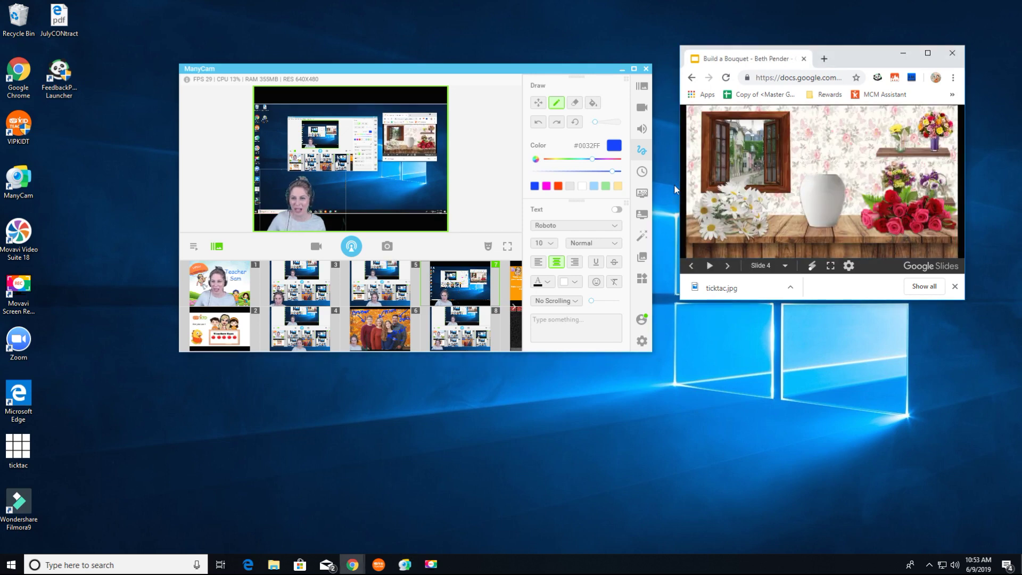
# - Switch to Preset 5 and fit its custom desktop area over the Build a Bouquet vase slide at 512 x 288
pyautogui.click(386, 280)
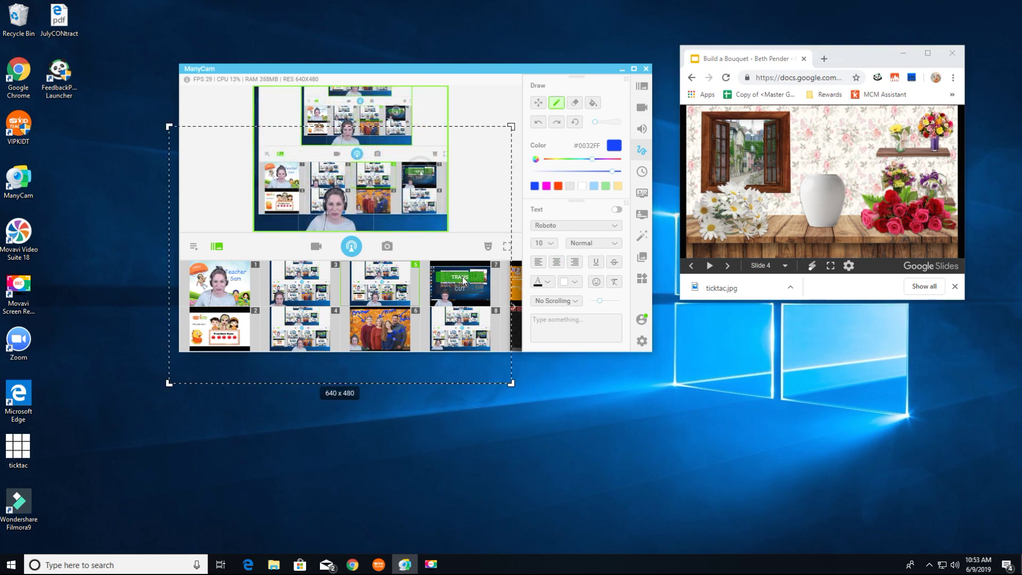
pyautogui.moveTo(400, 175); pyautogui.dragTo(853, 158)
pyautogui.moveTo(622, 365); pyautogui.dragTo(650, 272)
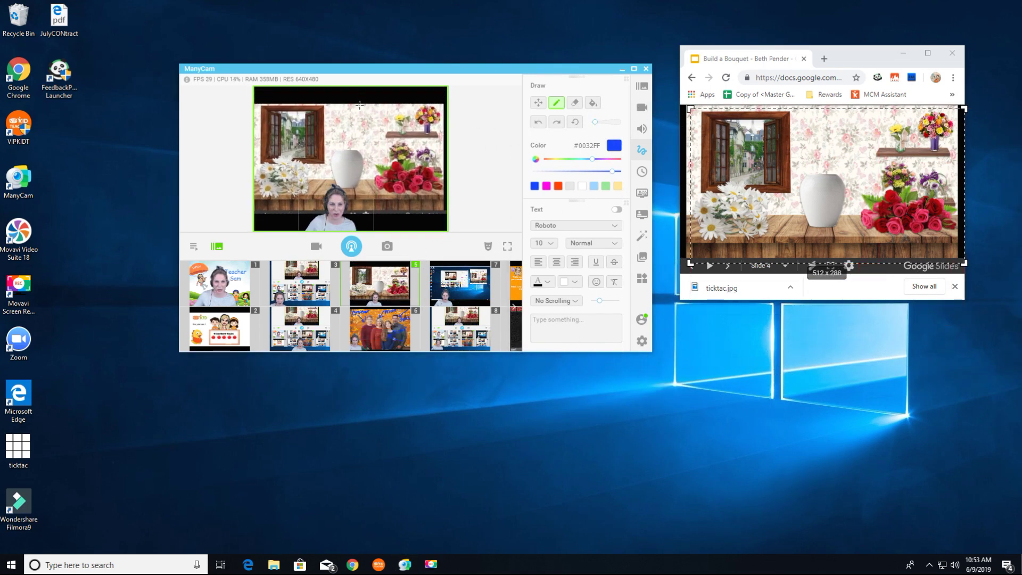
# - Try a blue scribble on Preset 5's preview and purple strokes above the vase with Draw on desktop, and clear both drawings
pyautogui.moveTo(343, 127); pyautogui.dragTo(396, 135)
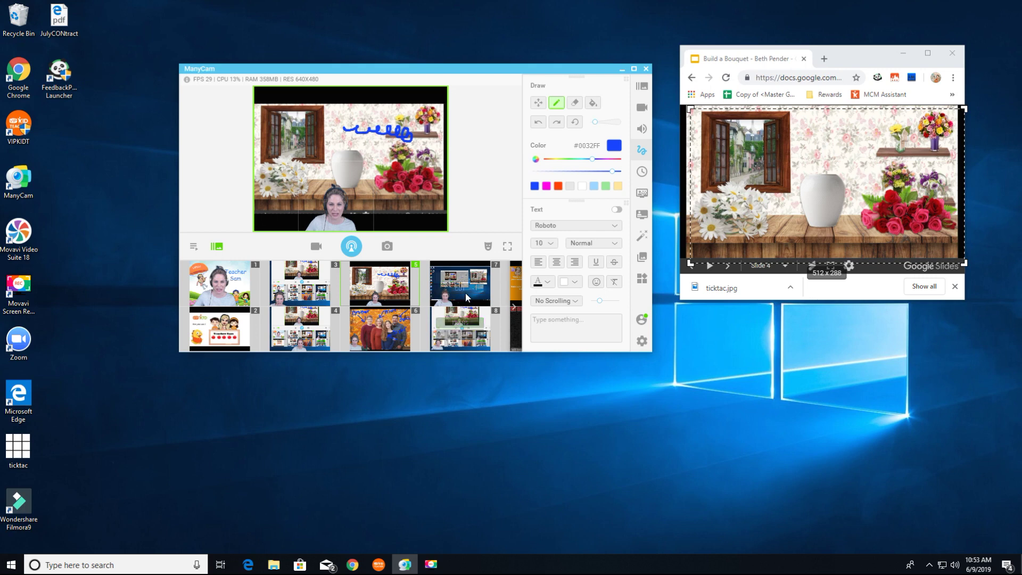
pyautogui.rightClick(386, 280)
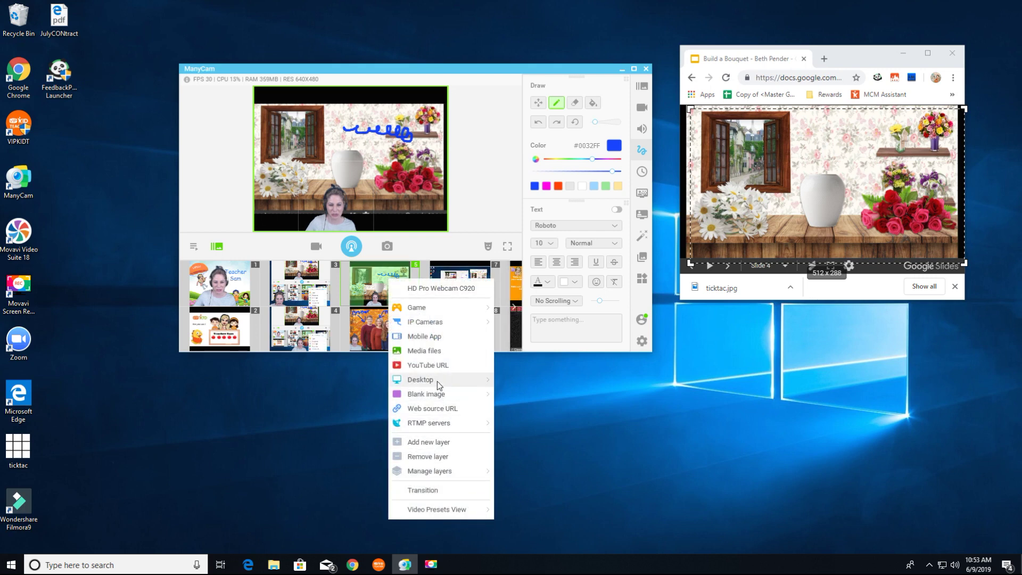
pyautogui.moveTo(455, 381)
pyautogui.click(527, 463)
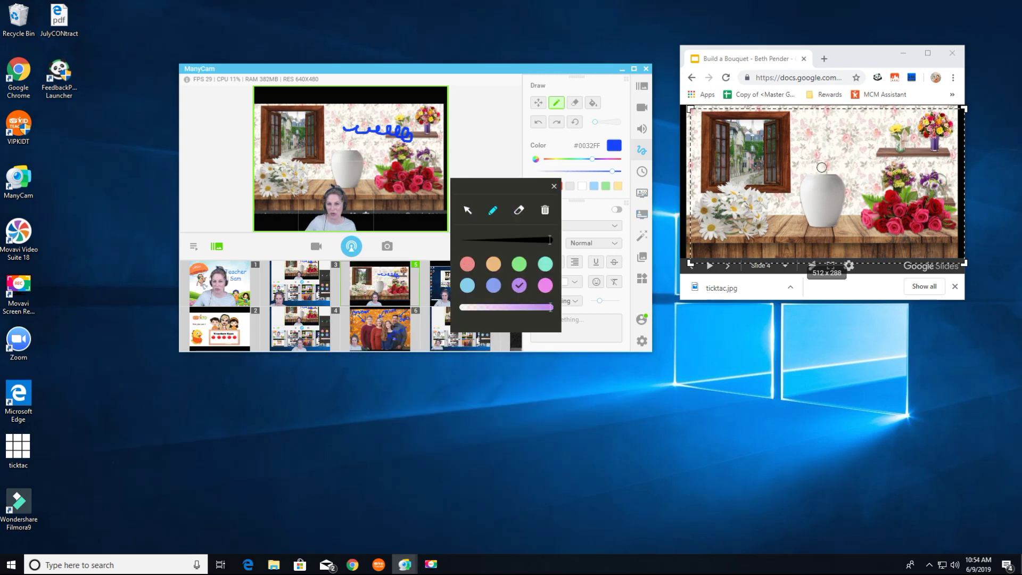
pyautogui.moveTo(822, 175)
pyautogui.mouseDown()
pyautogui.moveTo(828, 139)
pyautogui.moveTo(822, 165)
pyautogui.moveTo(810, 129)
pyautogui.moveTo(826, 161)
pyautogui.moveTo(843, 171)
pyautogui.mouseUp()
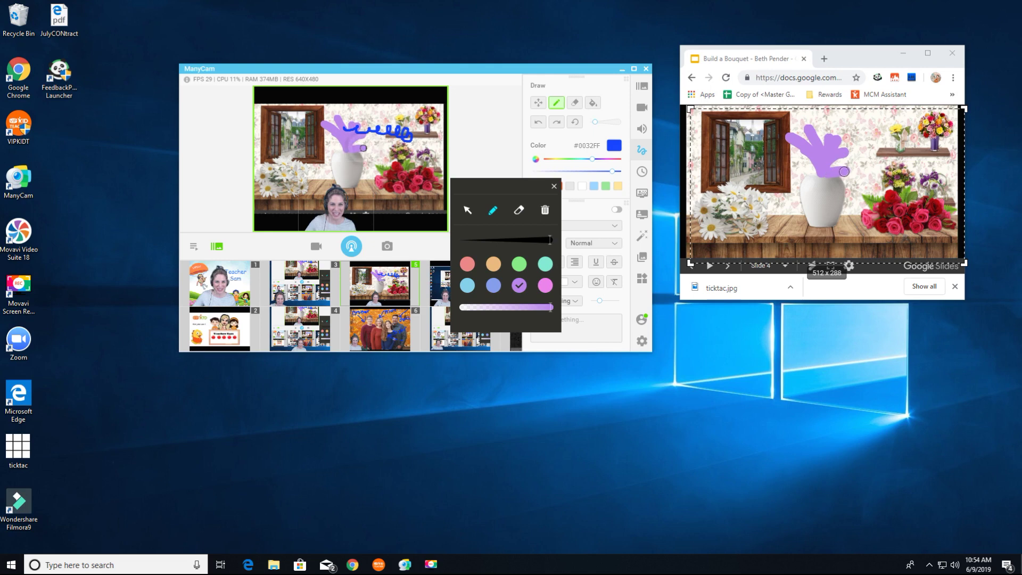
pyautogui.click(544, 211)
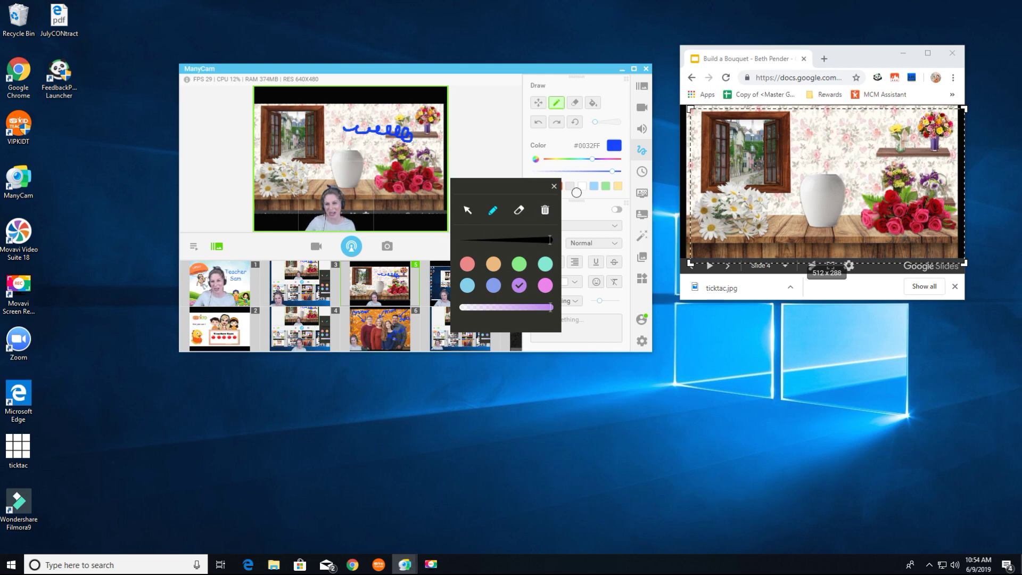
pyautogui.click(554, 185)
pyautogui.click(578, 123)
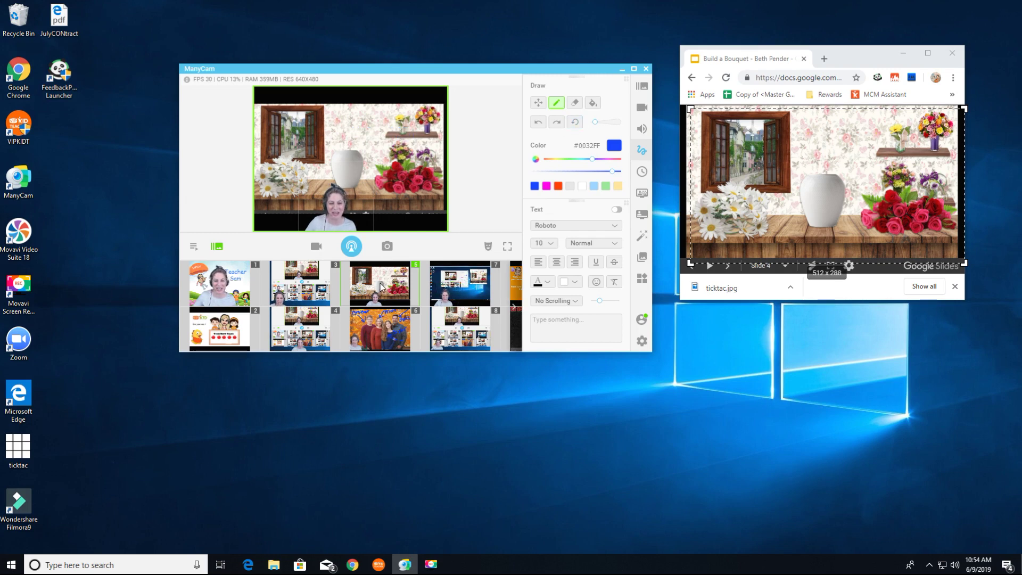
pyautogui.rightClick(381, 286)
pyautogui.click(429, 226)
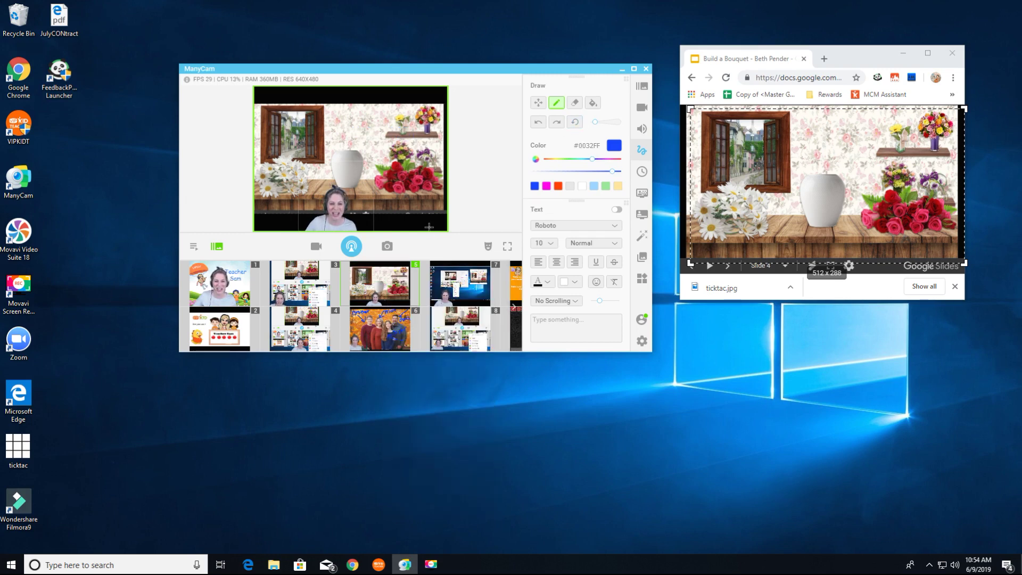
pyautogui.moveTo(451, 281)
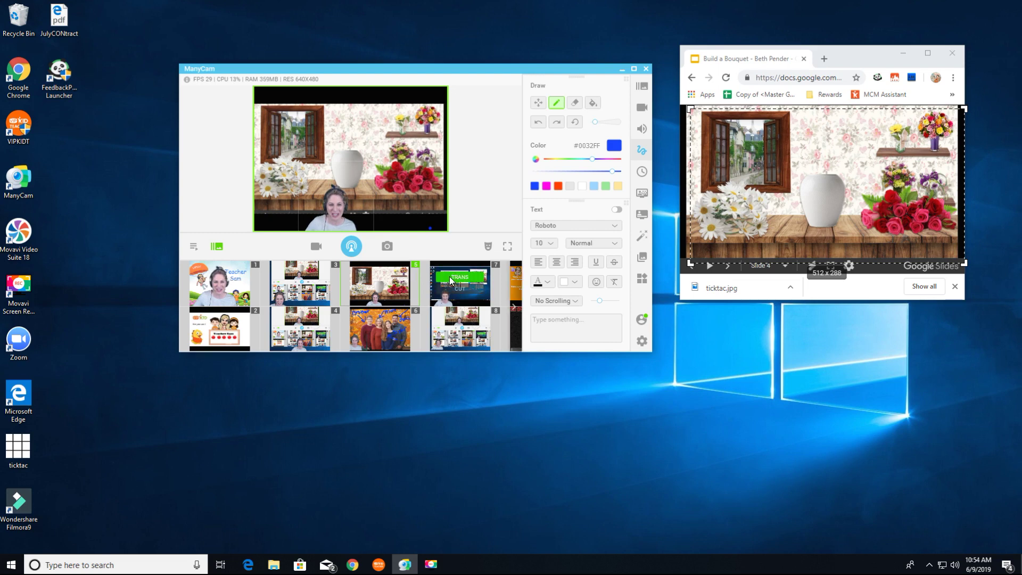
pyautogui.click(450, 280)
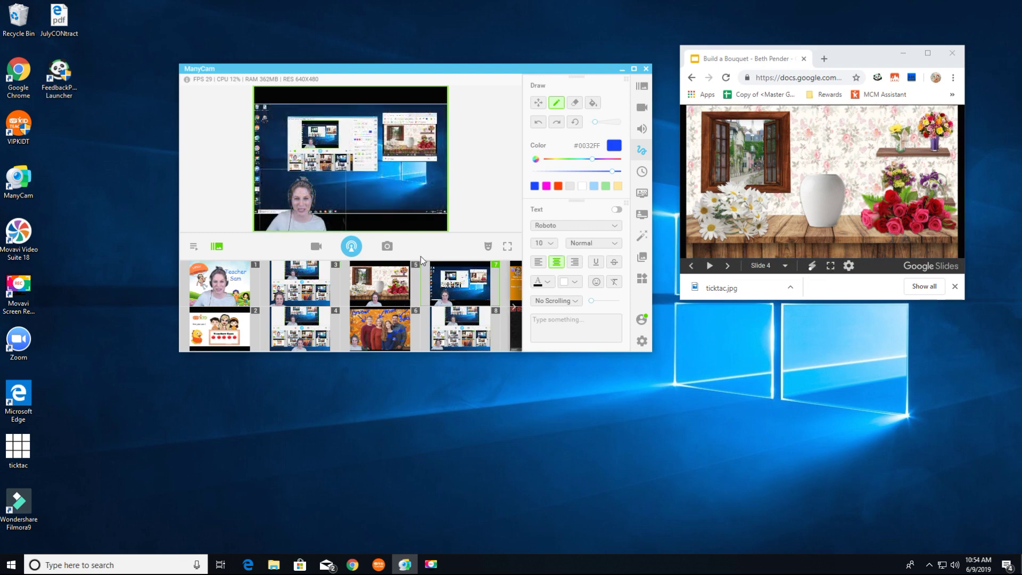
pyautogui.rightClick(474, 275)
pyautogui.moveTo(533, 394)
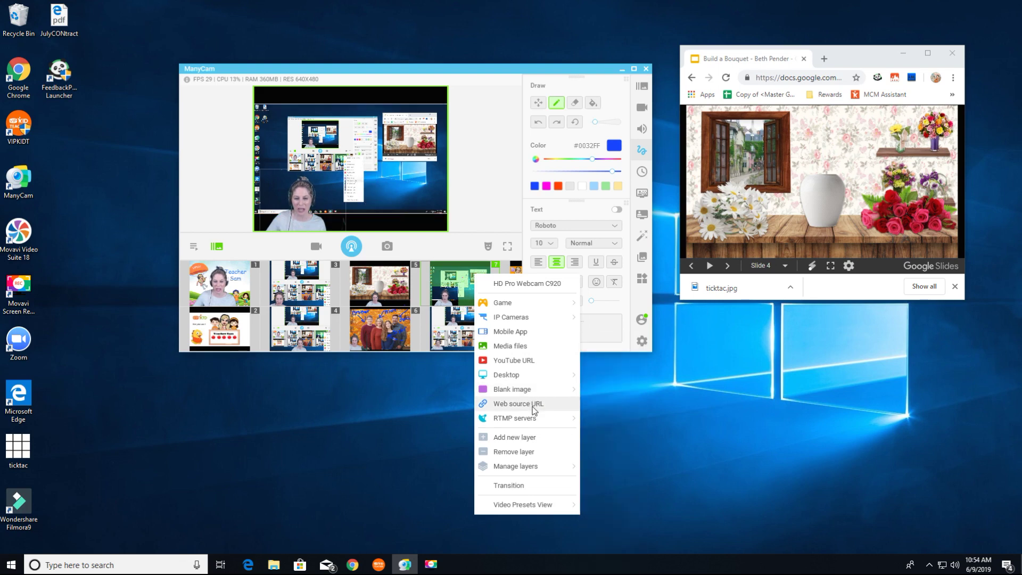
pyautogui.click(532, 406)
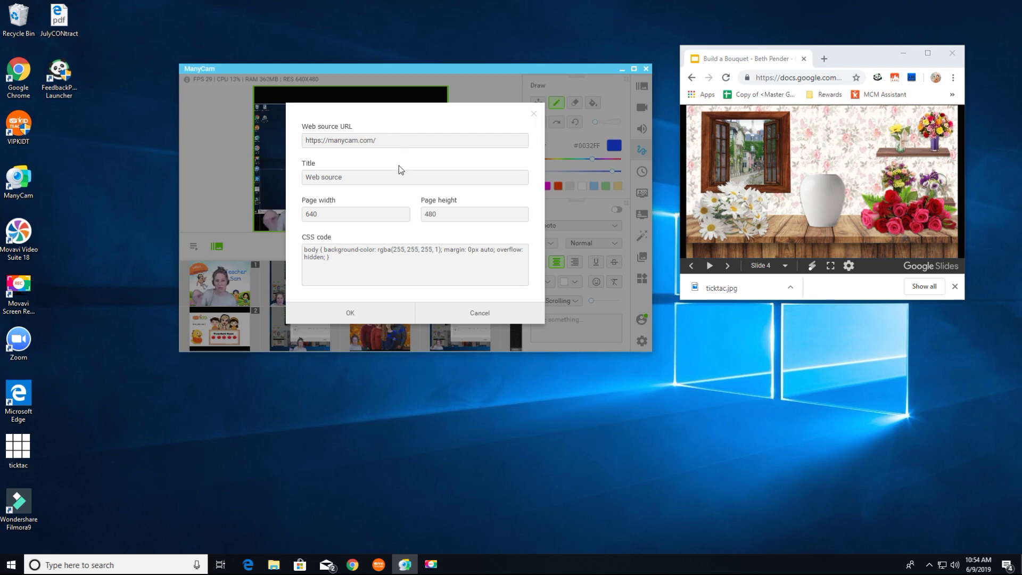
pyautogui.moveTo(400, 140); pyautogui.dragTo(292, 145)
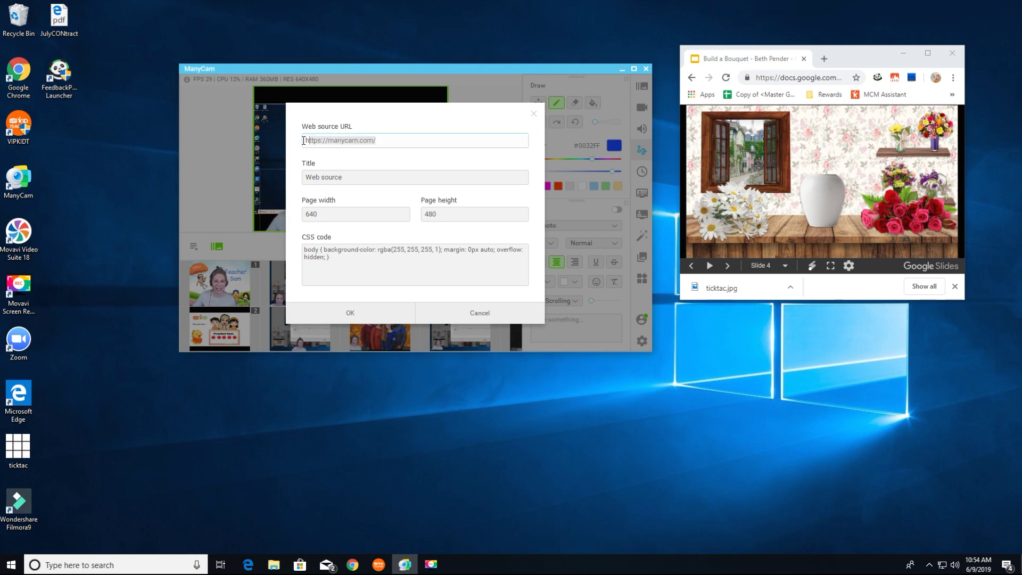
pyautogui.write('ww')
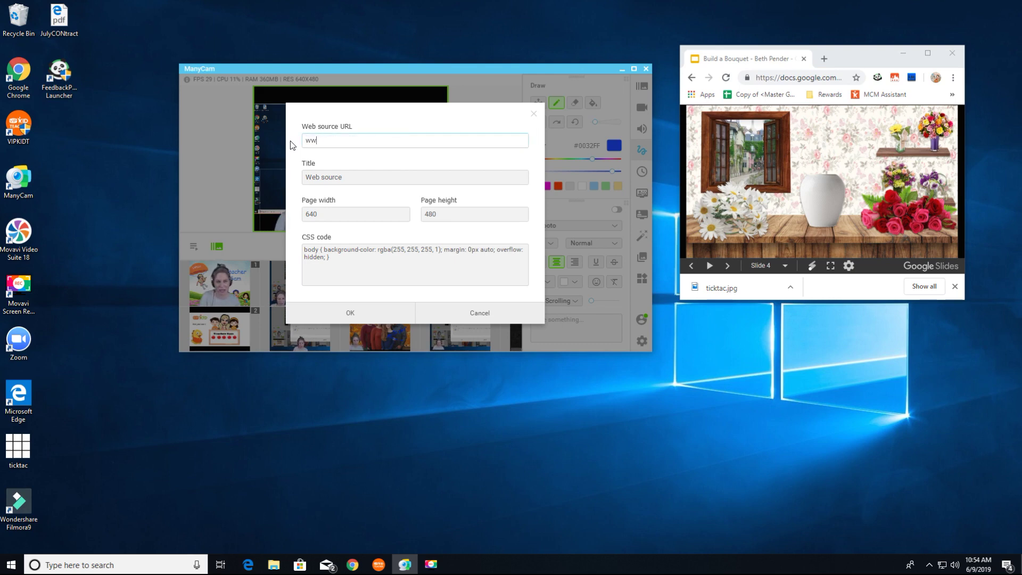
pyautogui.write('w.google.com')
pyautogui.press('Return')
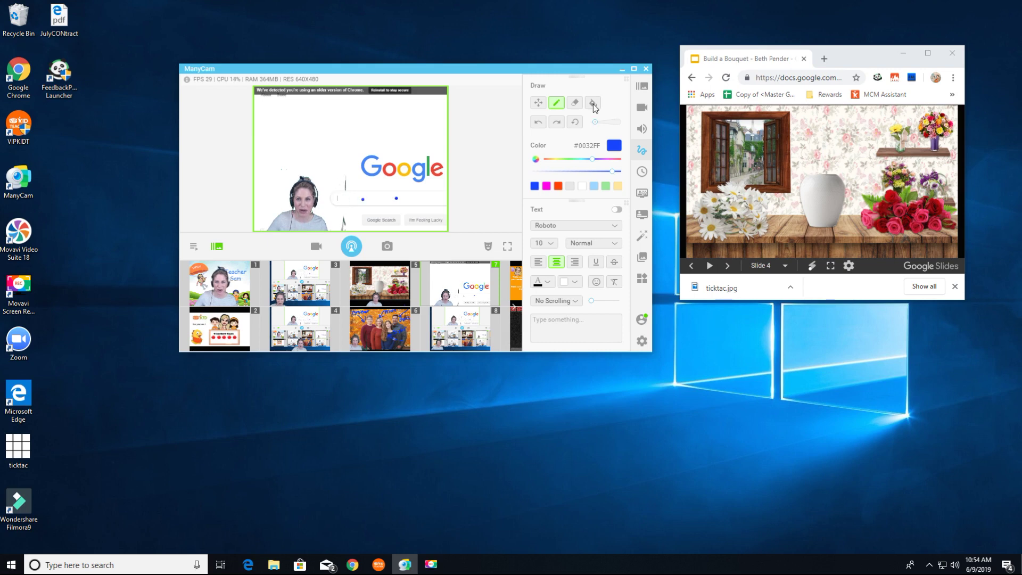
pyautogui.click(574, 122)
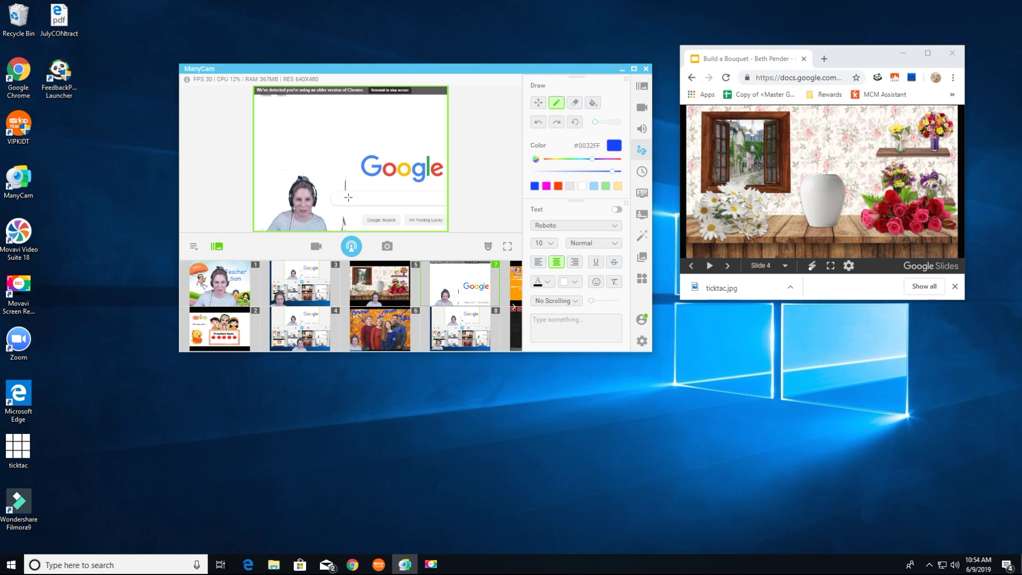
# - Review the source options for Preset 7's webcam layer and replace it with a White blank image
pyautogui.click(445, 295)
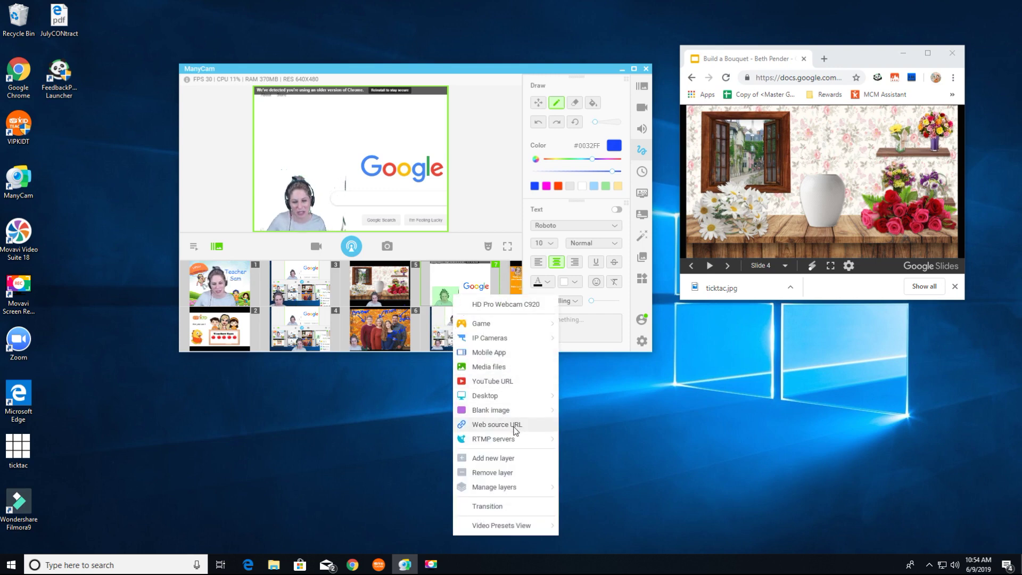
pyautogui.moveTo(514, 438)
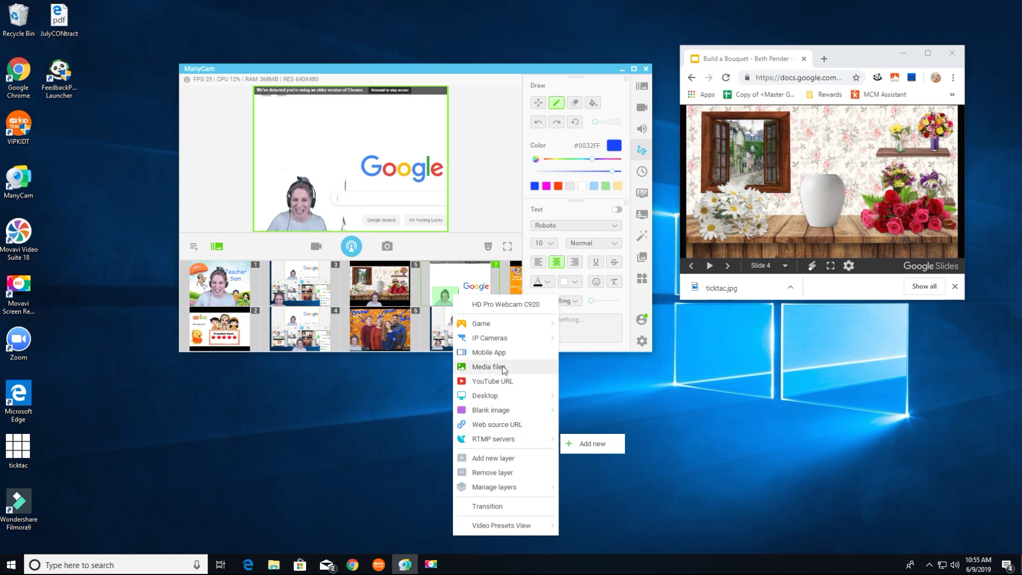
pyautogui.moveTo(495, 331)
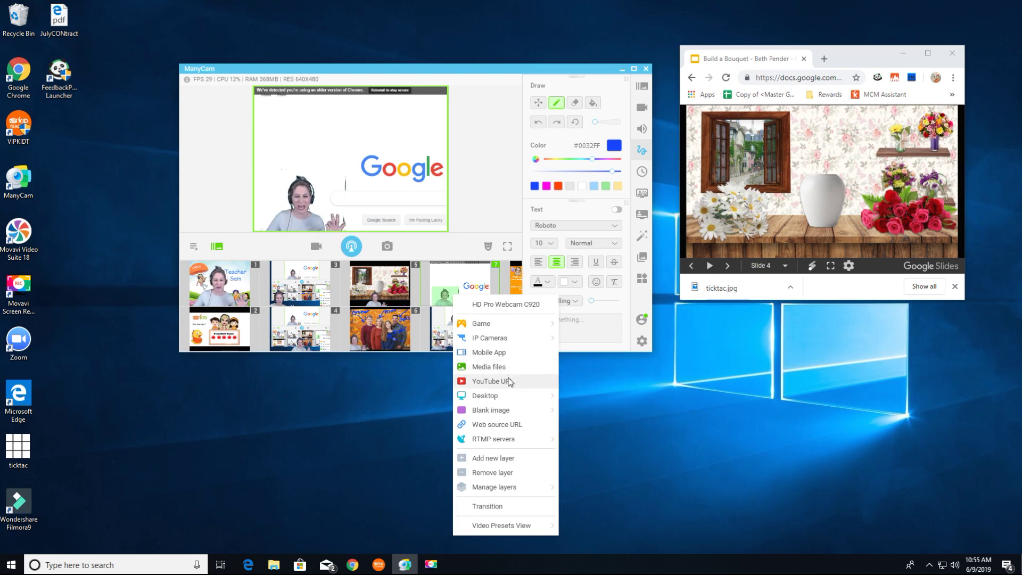
pyautogui.moveTo(506, 414)
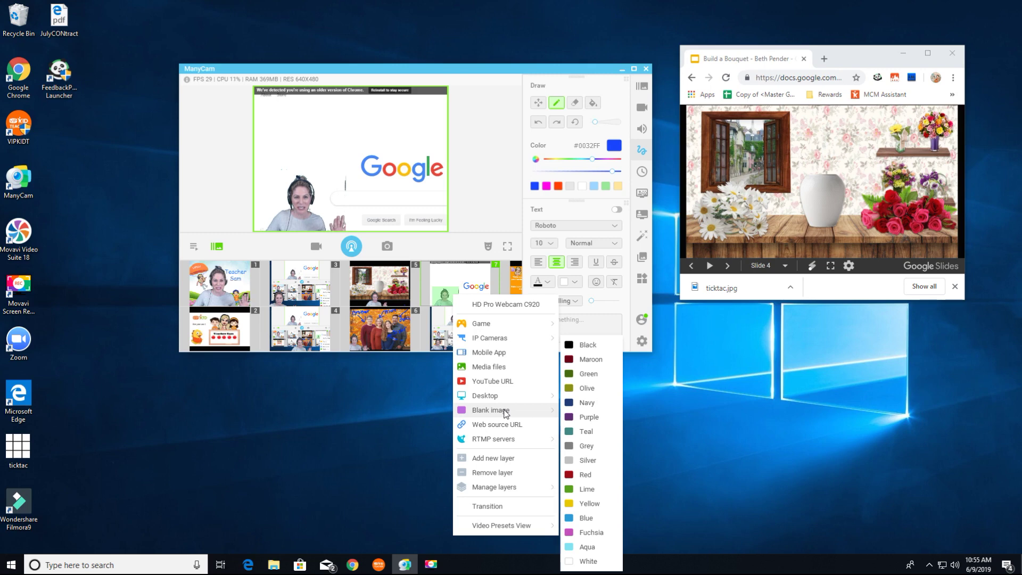
pyautogui.click(571, 560)
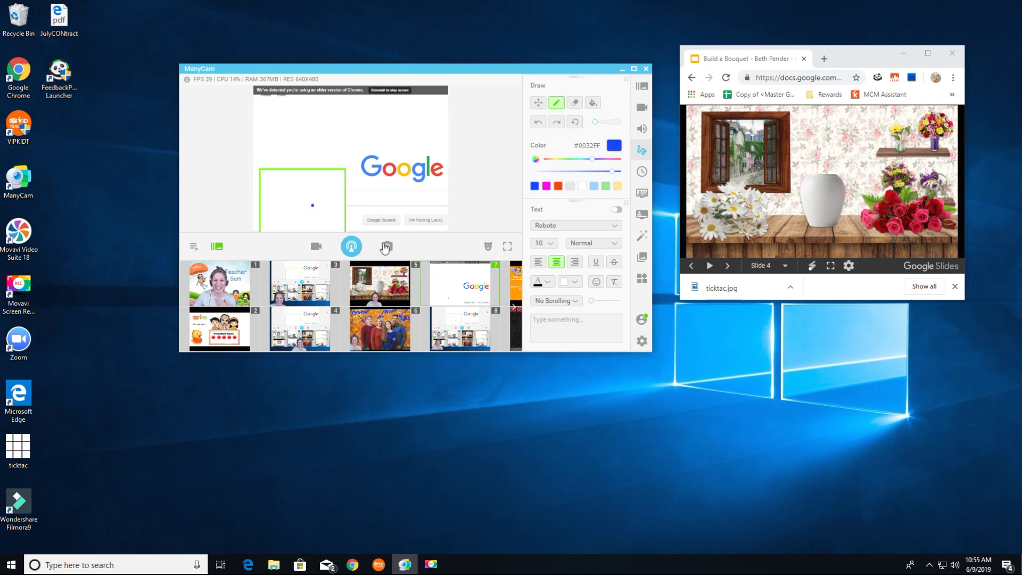
# - Replace Preset 7's main Google web source with a White blank image
pyautogui.click(358, 147)
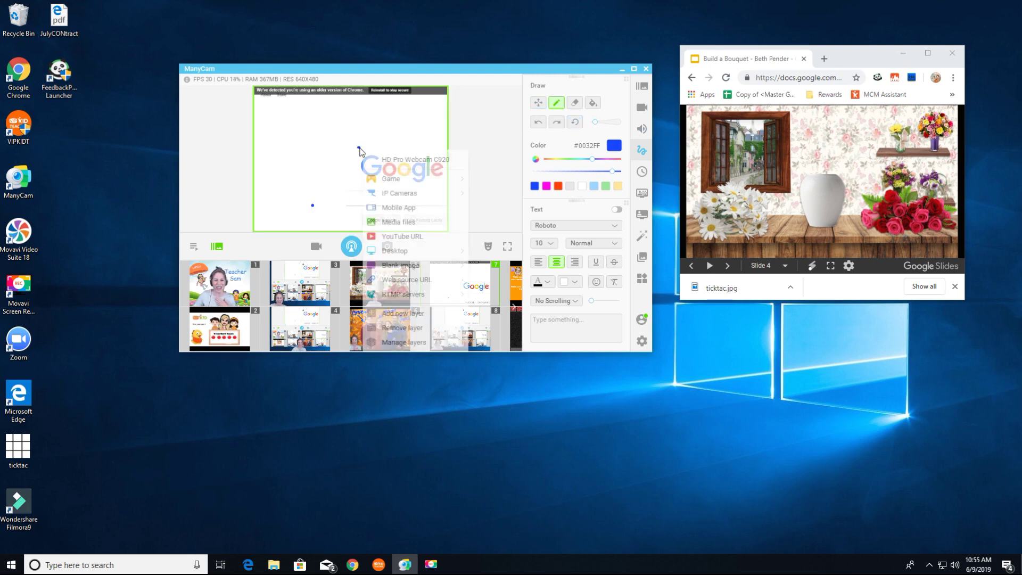
pyautogui.moveTo(418, 265)
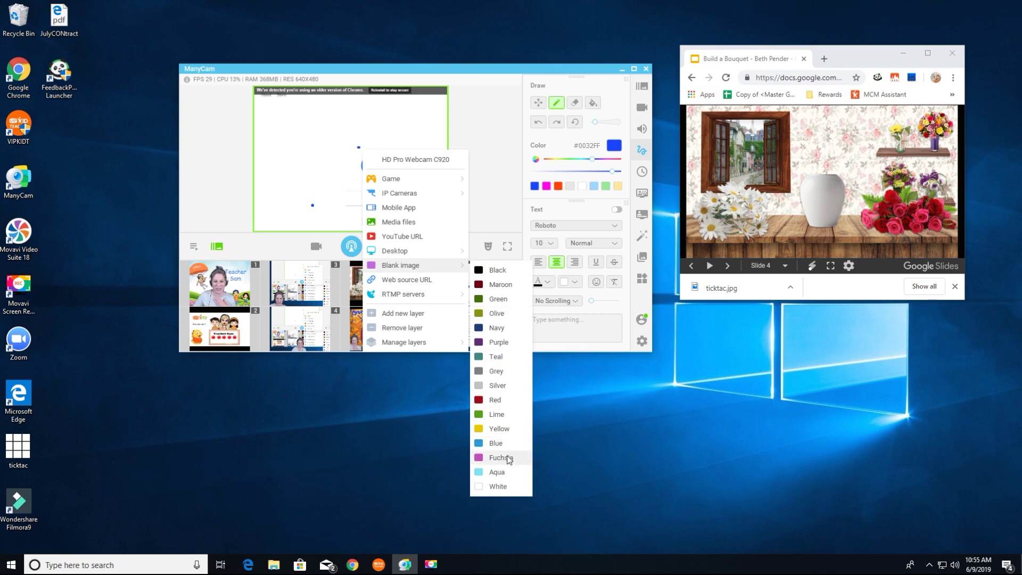
pyautogui.click(504, 485)
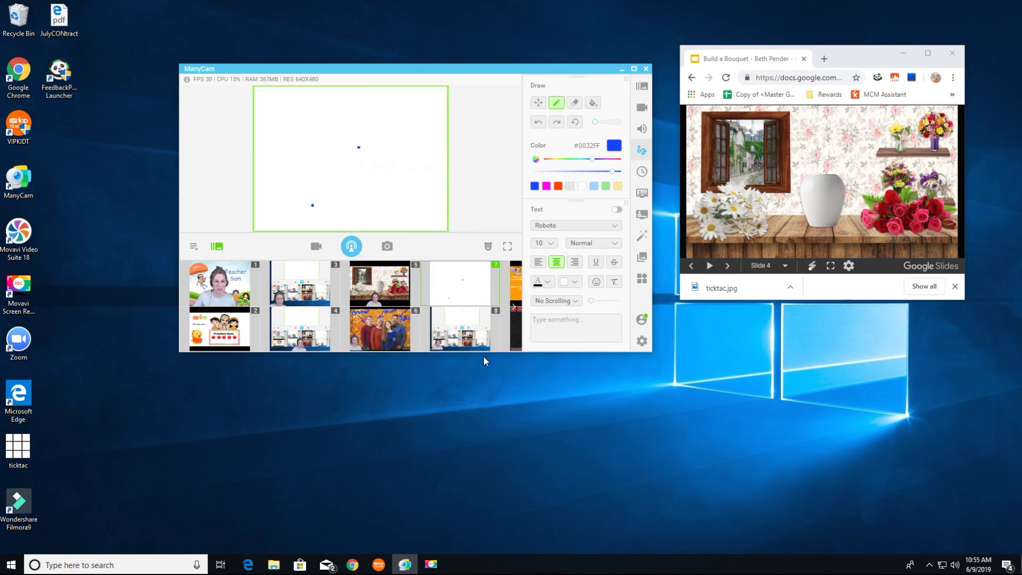
# - Add a new layer to Preset 7 and set its source to the HD Pro Webcam C920
pyautogui.click(445, 280)
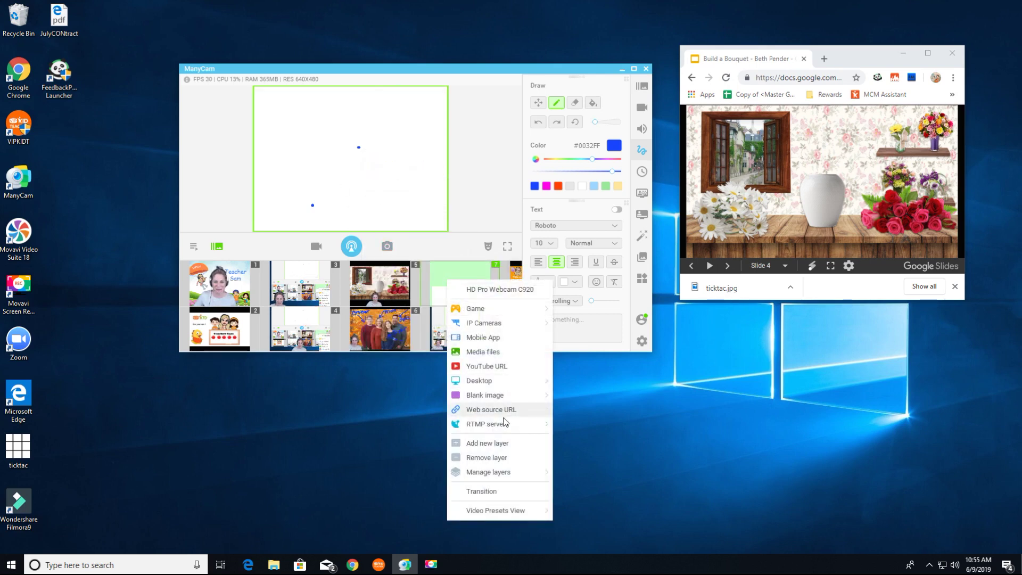
pyautogui.moveTo(506, 512)
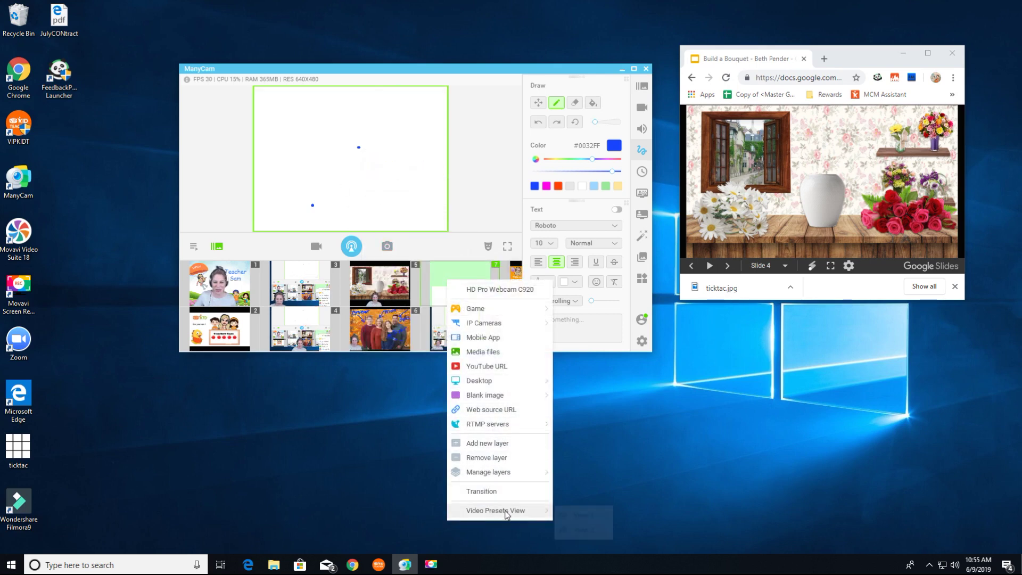
pyautogui.click(498, 445)
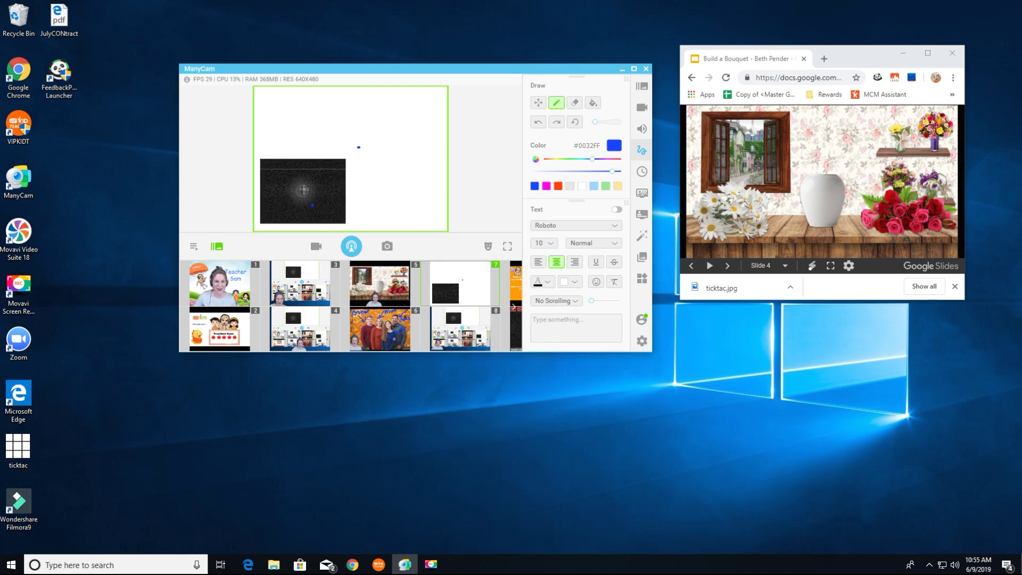
pyautogui.click(303, 189)
pyautogui.click(352, 201)
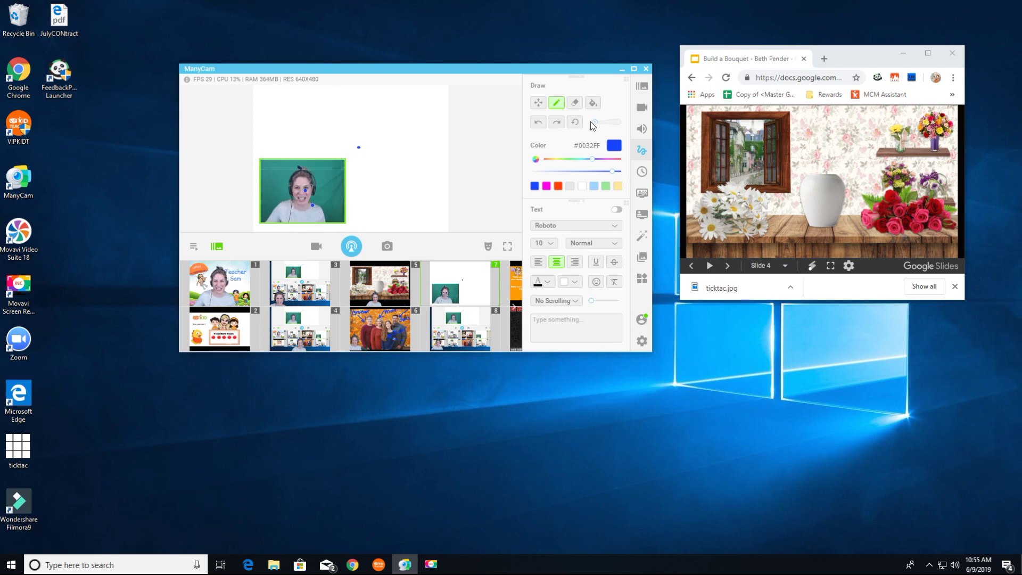
# - Draw a blue scribble on Preset 7's white background and enable Chroma Key on the webcam layer, picking the green background colour
pyautogui.moveTo(292, 99)
pyautogui.mouseDown()
pyautogui.moveTo(331, 120)
pyautogui.moveTo(390, 116)
pyautogui.moveTo(410, 139)
pyautogui.moveTo(395, 177)
pyautogui.mouseUp()
pyautogui.click(642, 193)
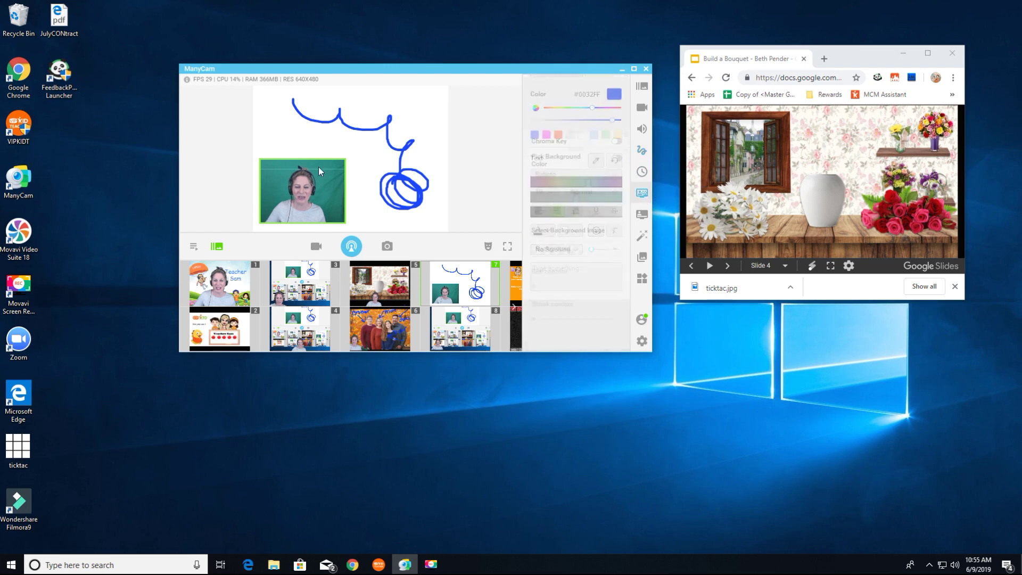
pyautogui.click(617, 86)
pyautogui.click(596, 105)
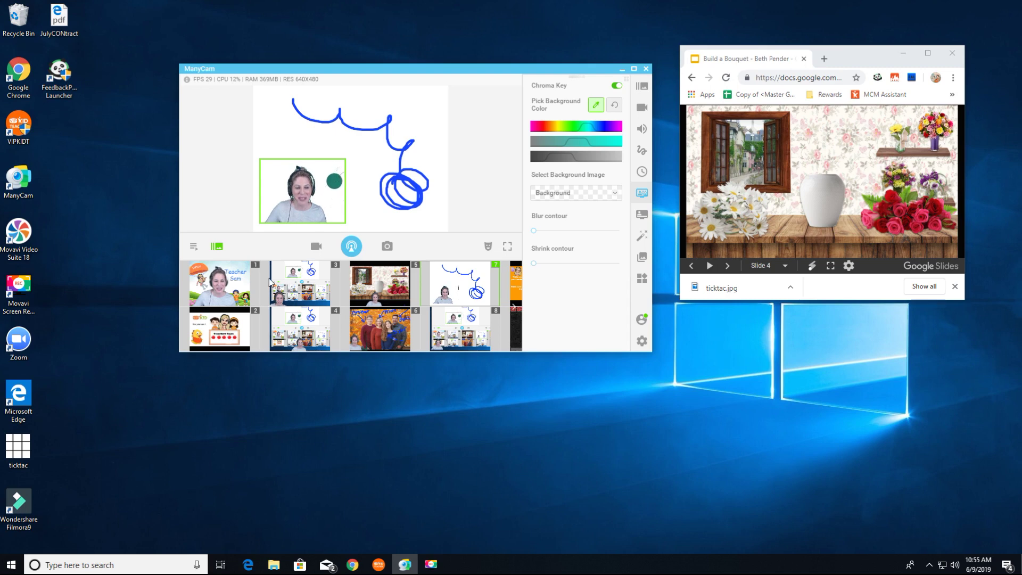
# - Switch to Preset 1 and set the Video Presets View to the single-row View 1
pyautogui.click(234, 287)
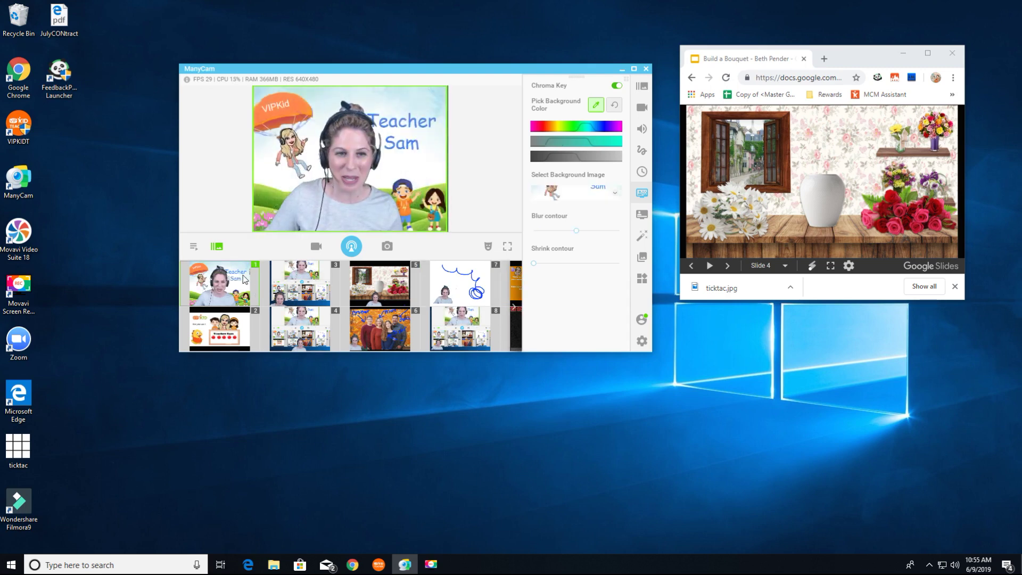
pyautogui.rightClick(244, 278)
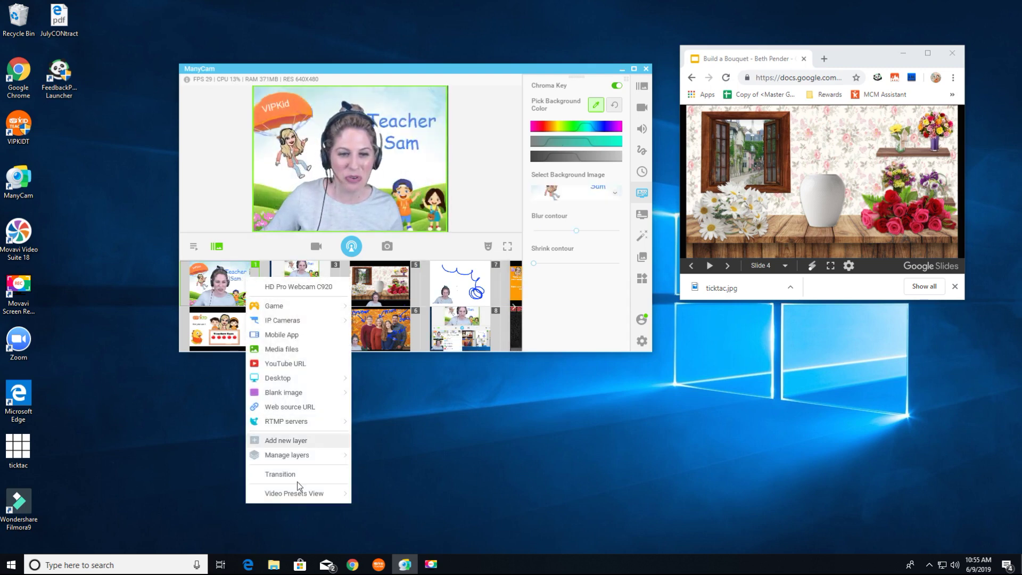
pyautogui.moveTo(307, 494)
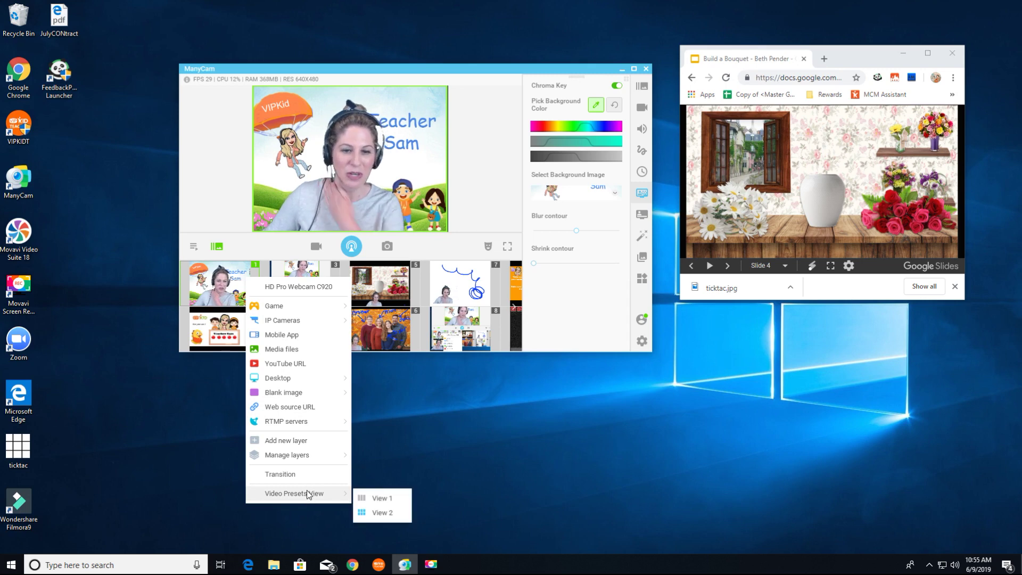
pyautogui.click(381, 498)
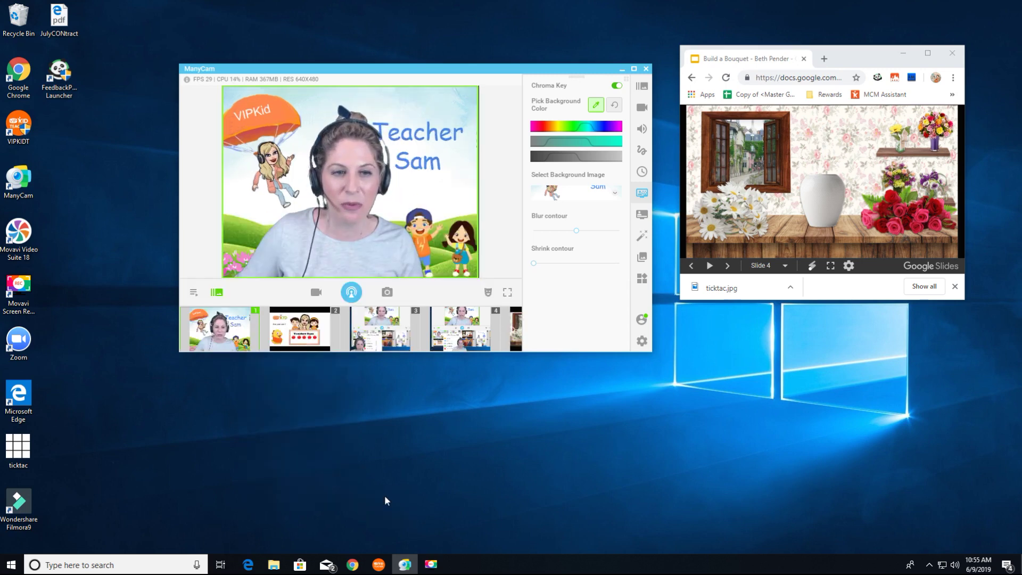
# - Set the Video Presets View to the two-row View 2
pyautogui.rightClick(229, 329)
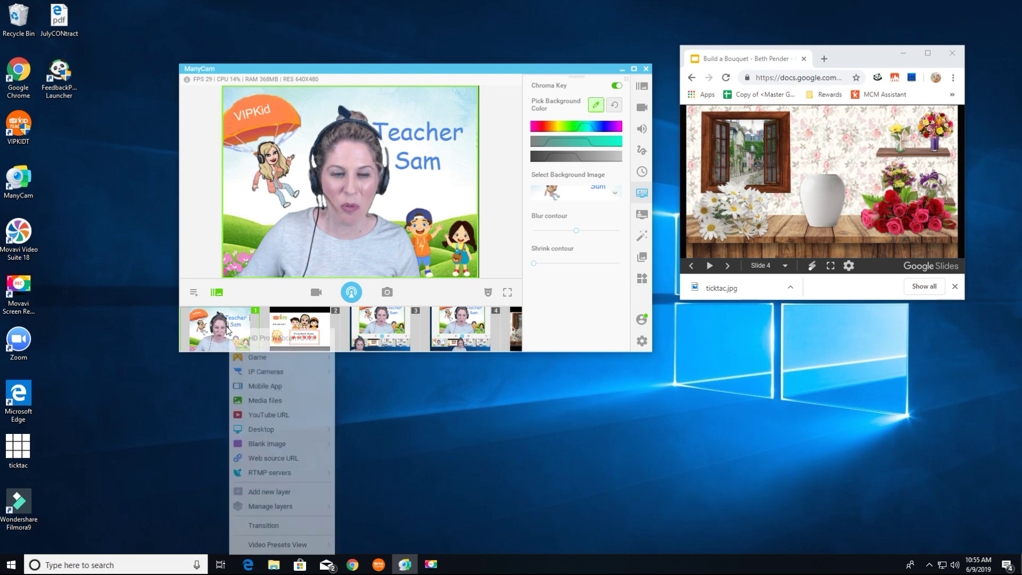
pyautogui.moveTo(304, 548)
pyautogui.click(363, 561)
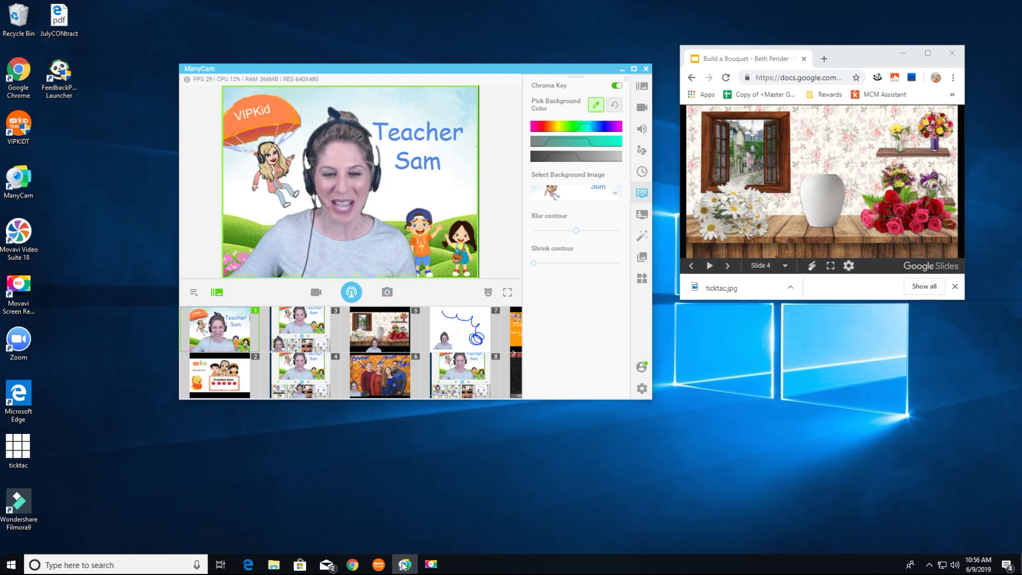
pyautogui.click(431, 565)
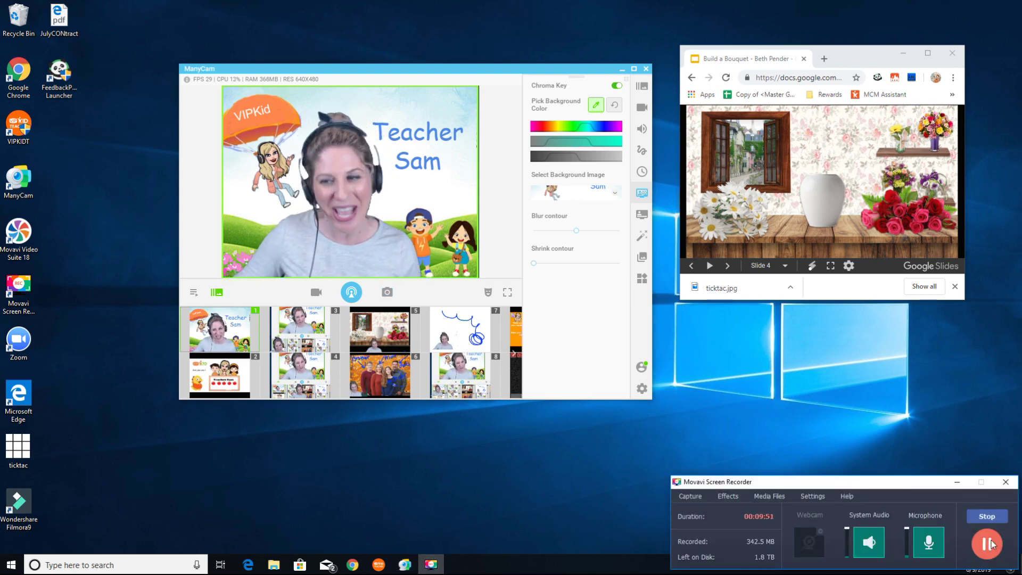